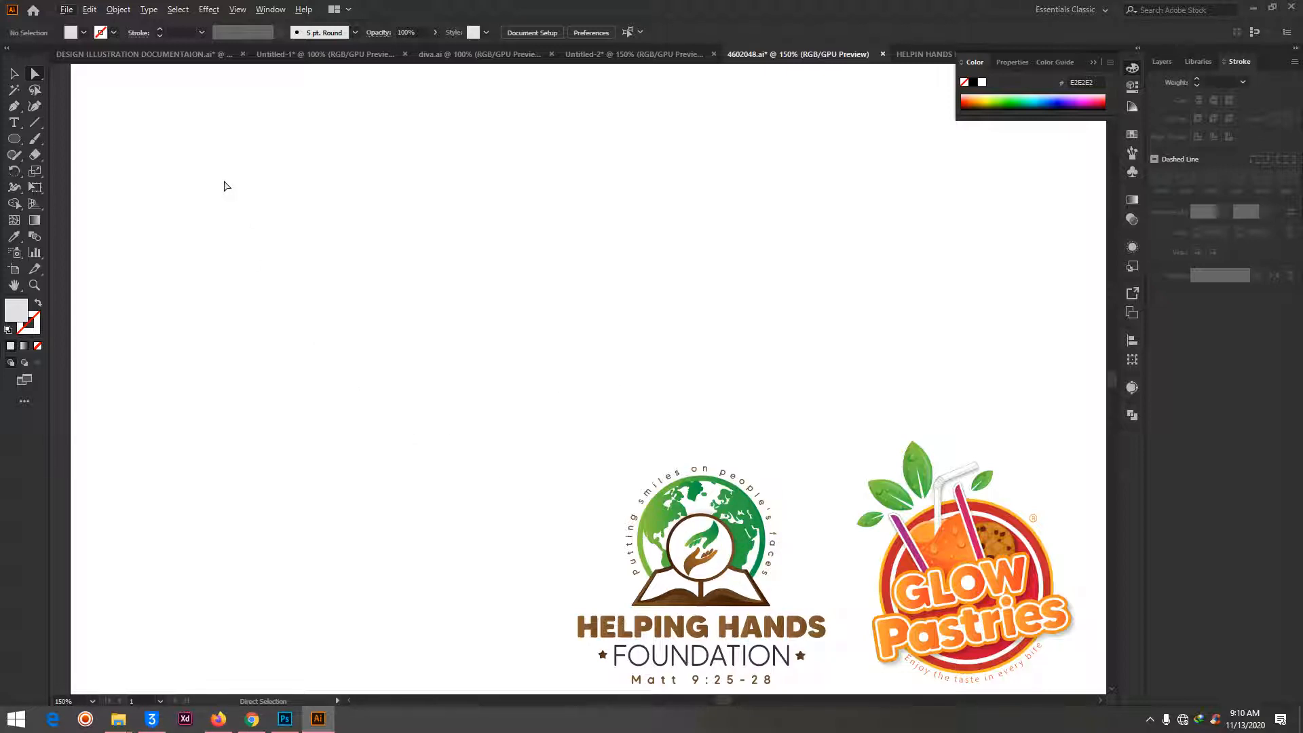
- Draw a circle about 137 px in diameter on the empty artboard area and turn its outline into a type path
left_click(12, 141)
left_click_drag(315, 224, 511, 423)
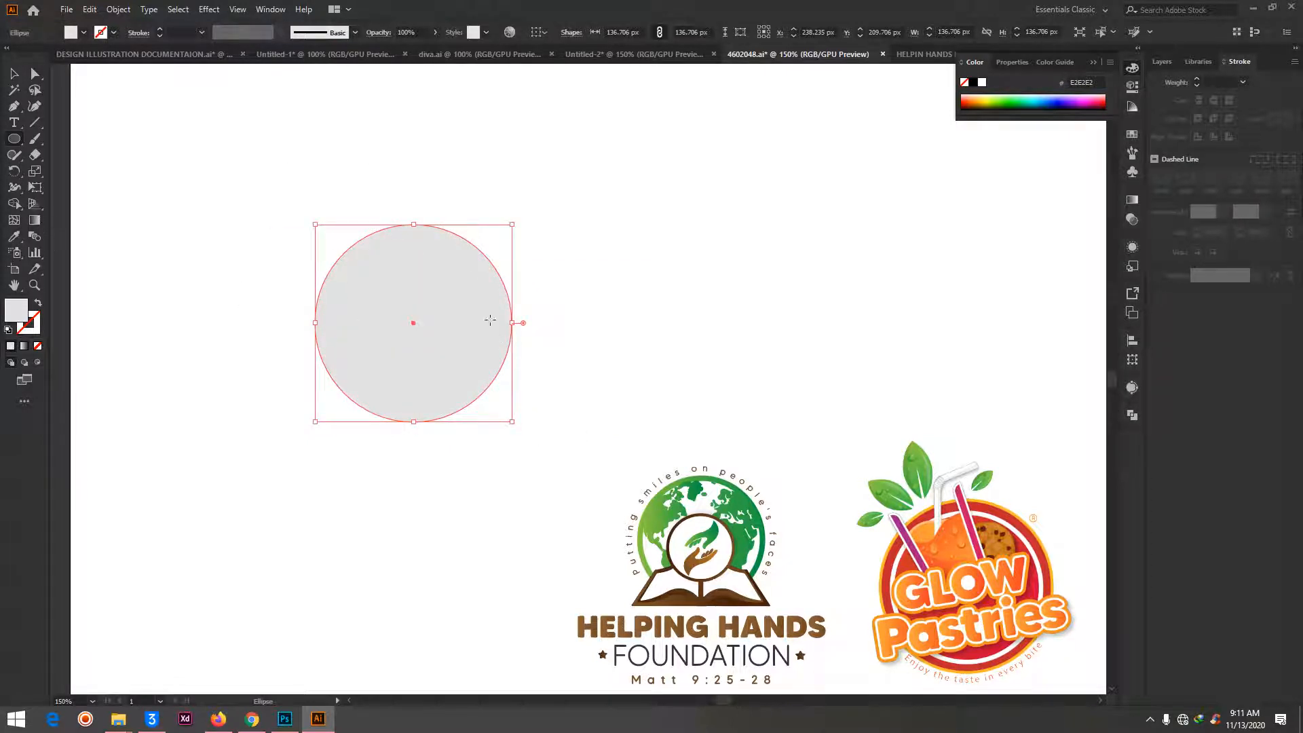
left_click(13, 124)
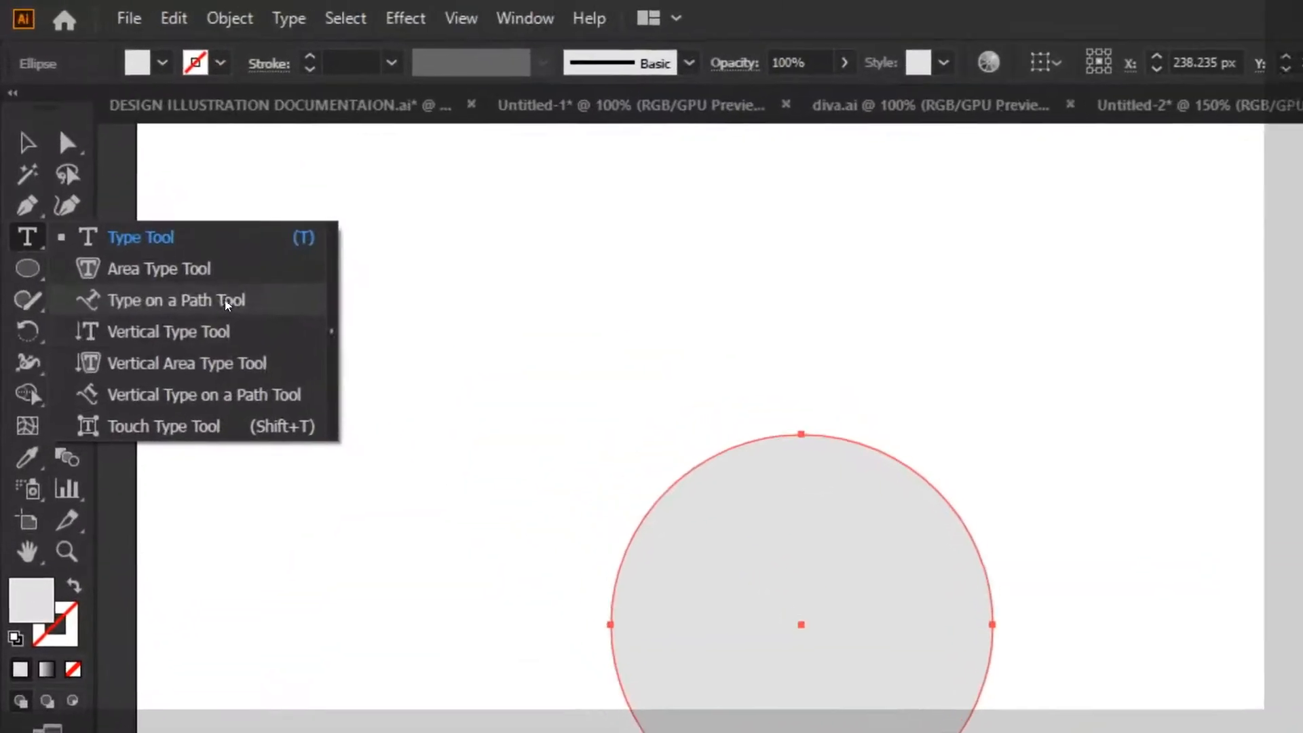
left_click(171, 314)
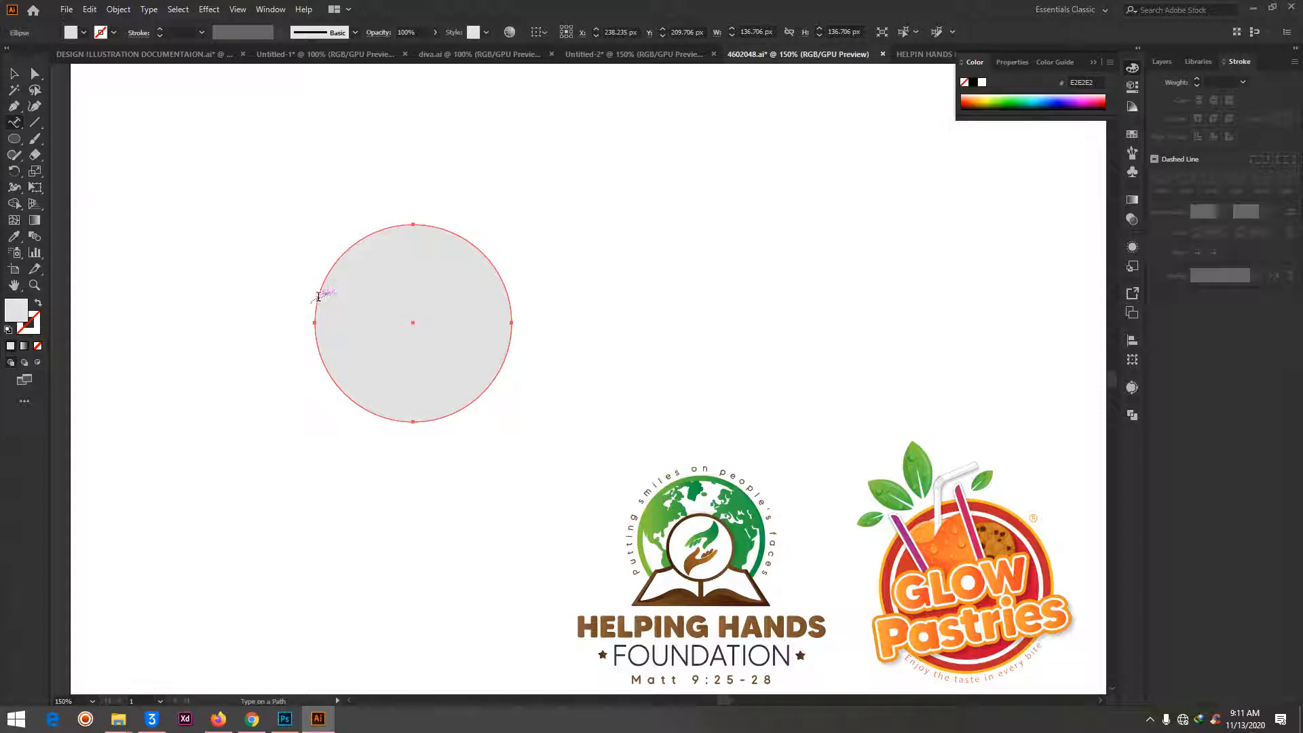
left_click(318, 296)
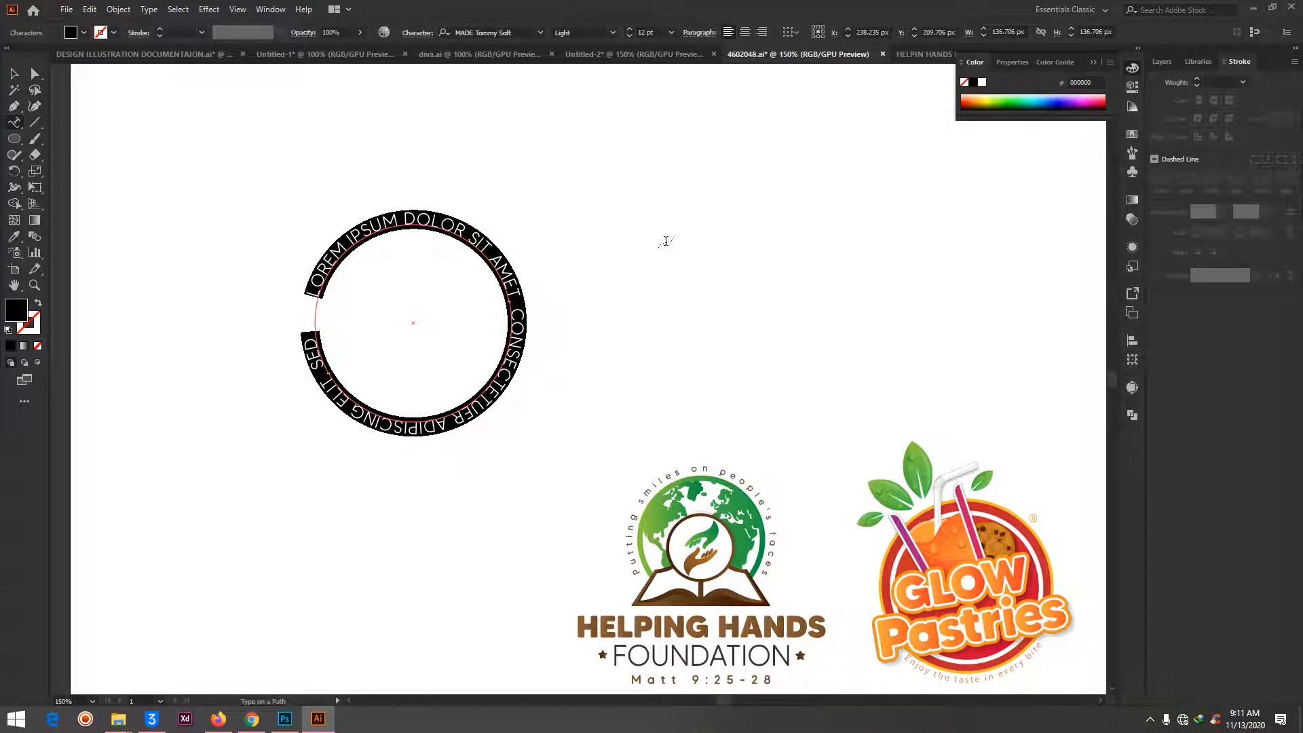
- Enter the text "HAVING THE RIGHT PAH TO FOLLOW" along the circle's path
type("PUT")
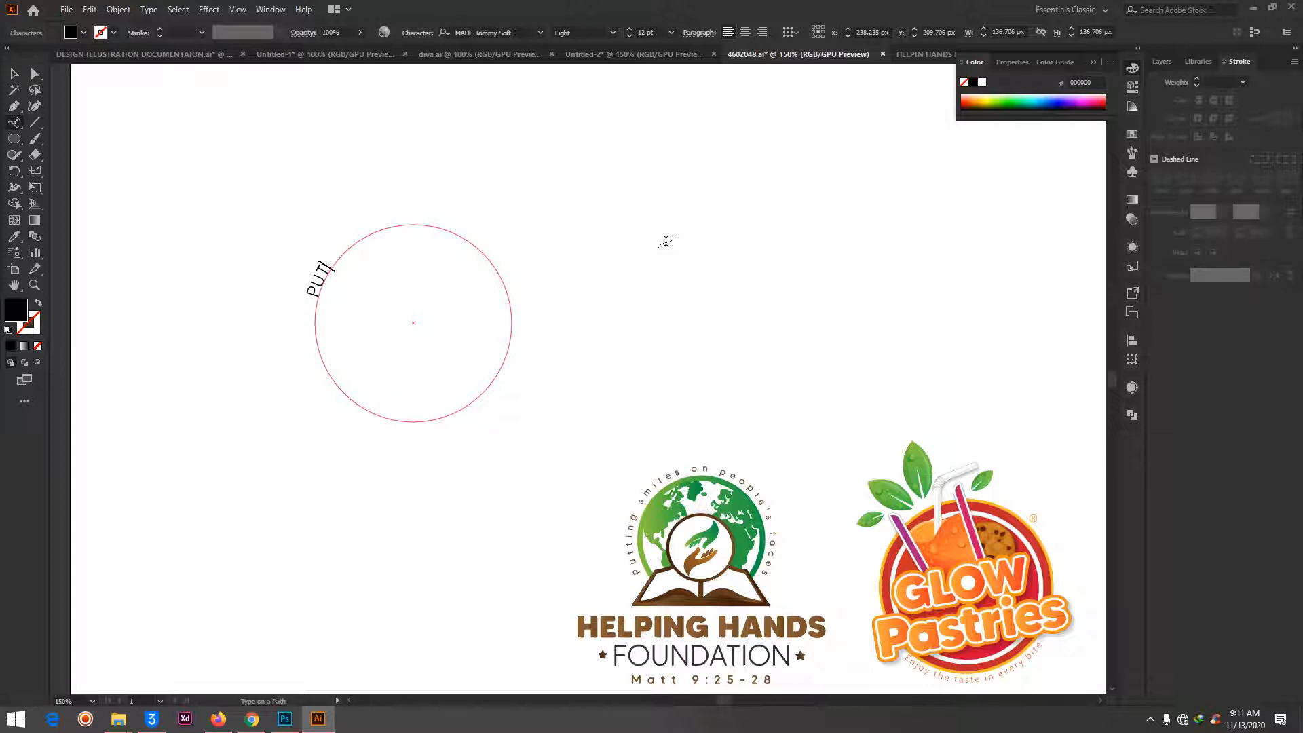
key("BackSpace")
key("BackSpace")
key("BackSpace")
type("HAVING THE RIGHT ")
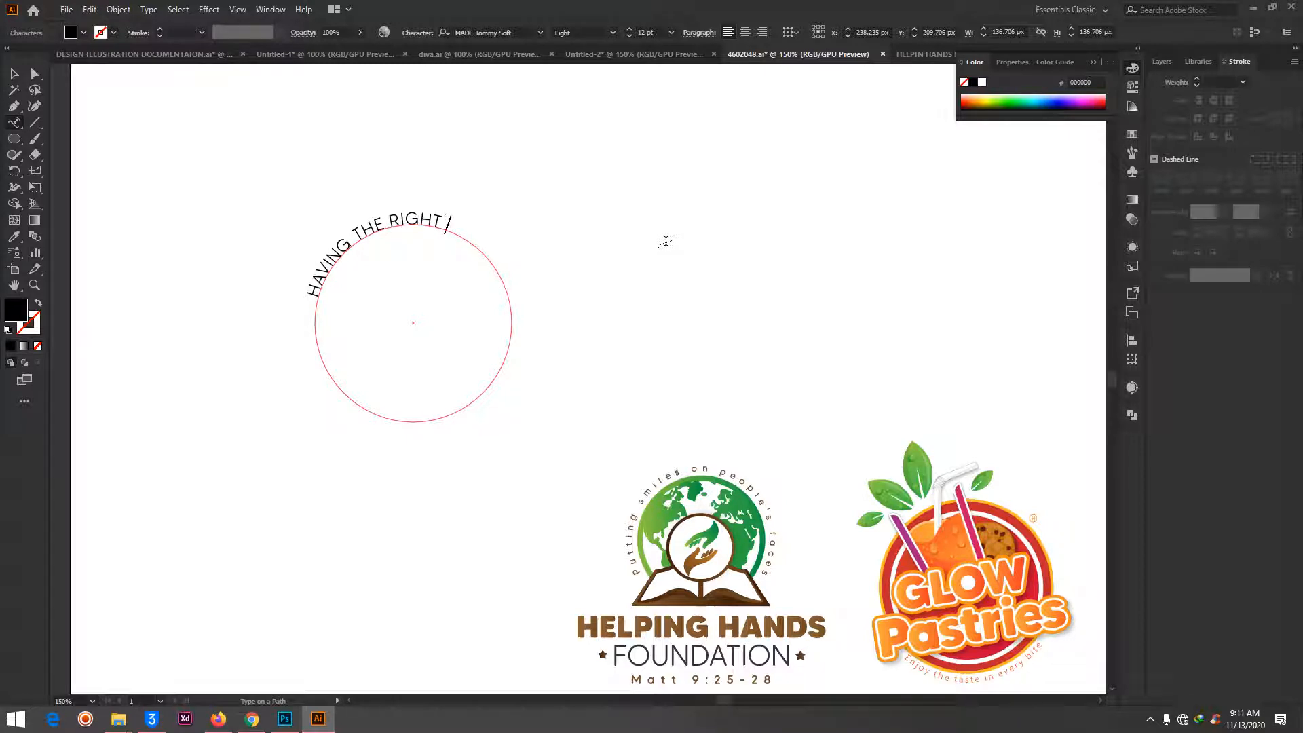
type("PAH TO FOLLOW")
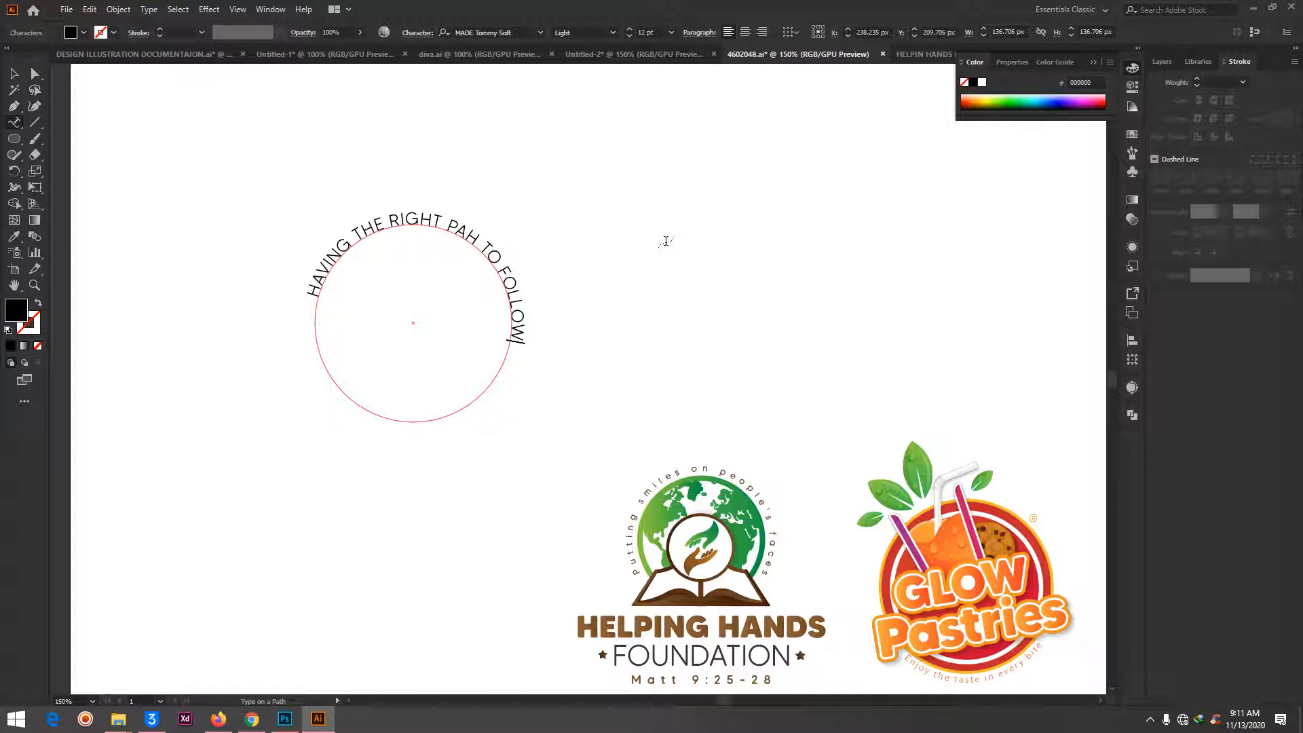
left_click(38, 75)
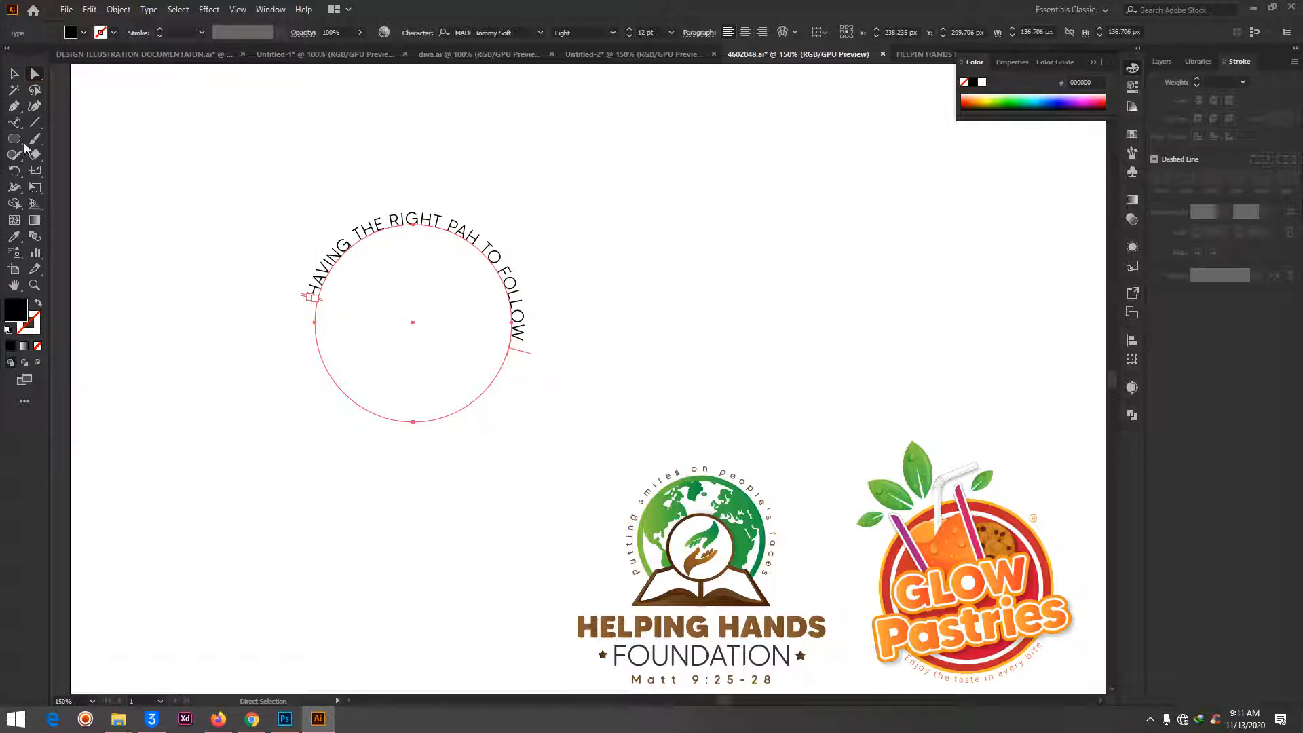
- Set the tracking of all the text on the circle to 400
left_click(14, 122)
left_click(364, 230)
key("ctrl+a")
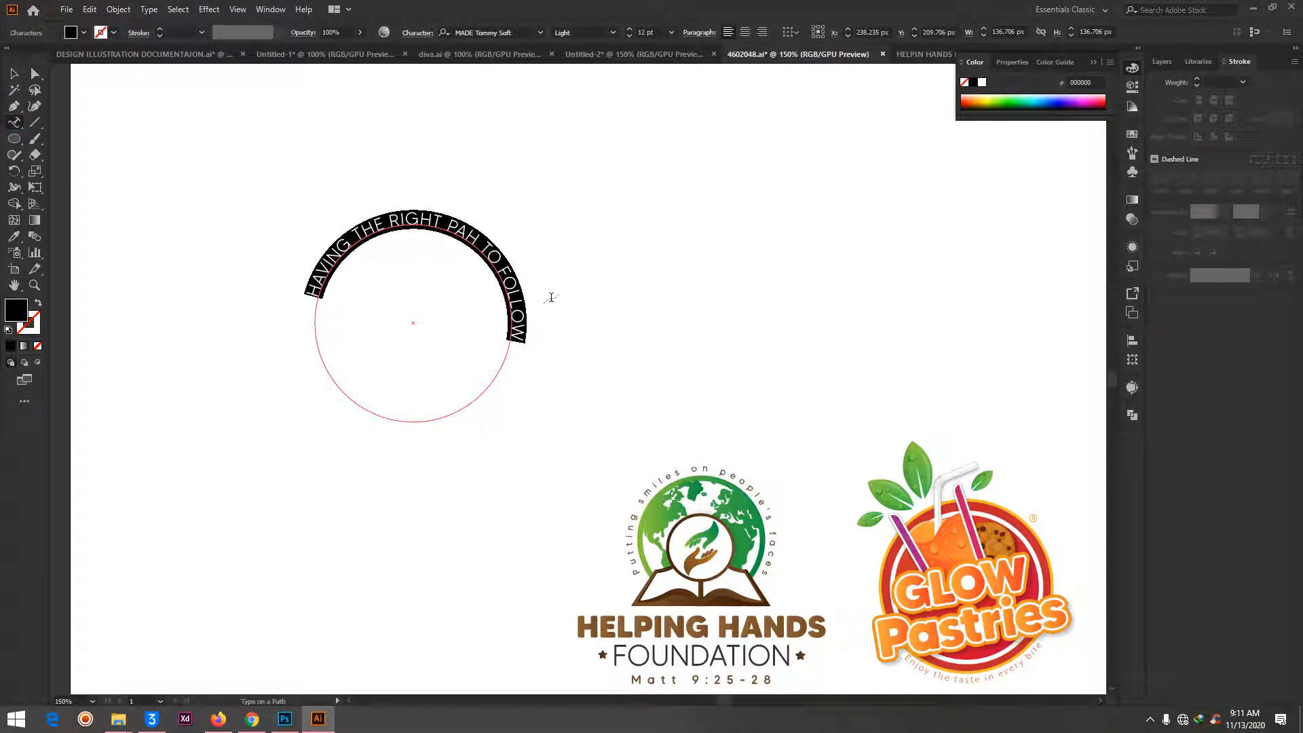
left_click(428, 33)
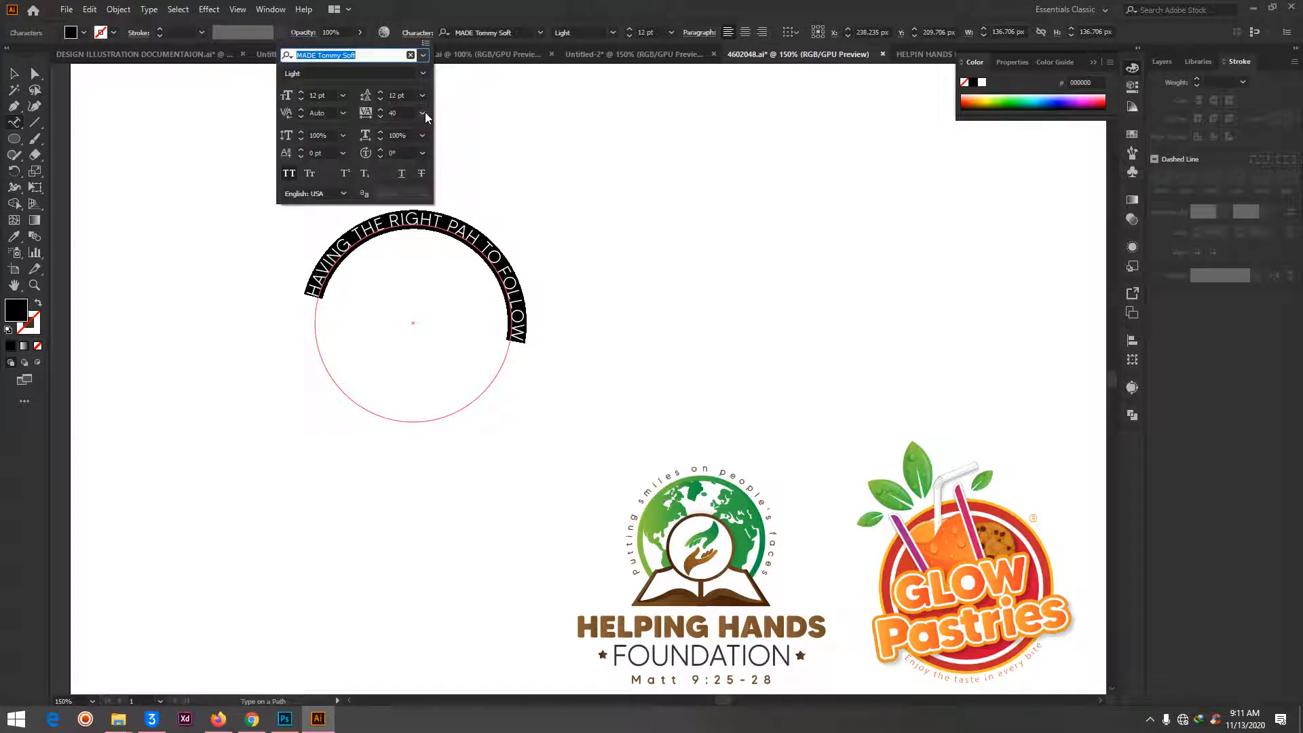
left_click(423, 112)
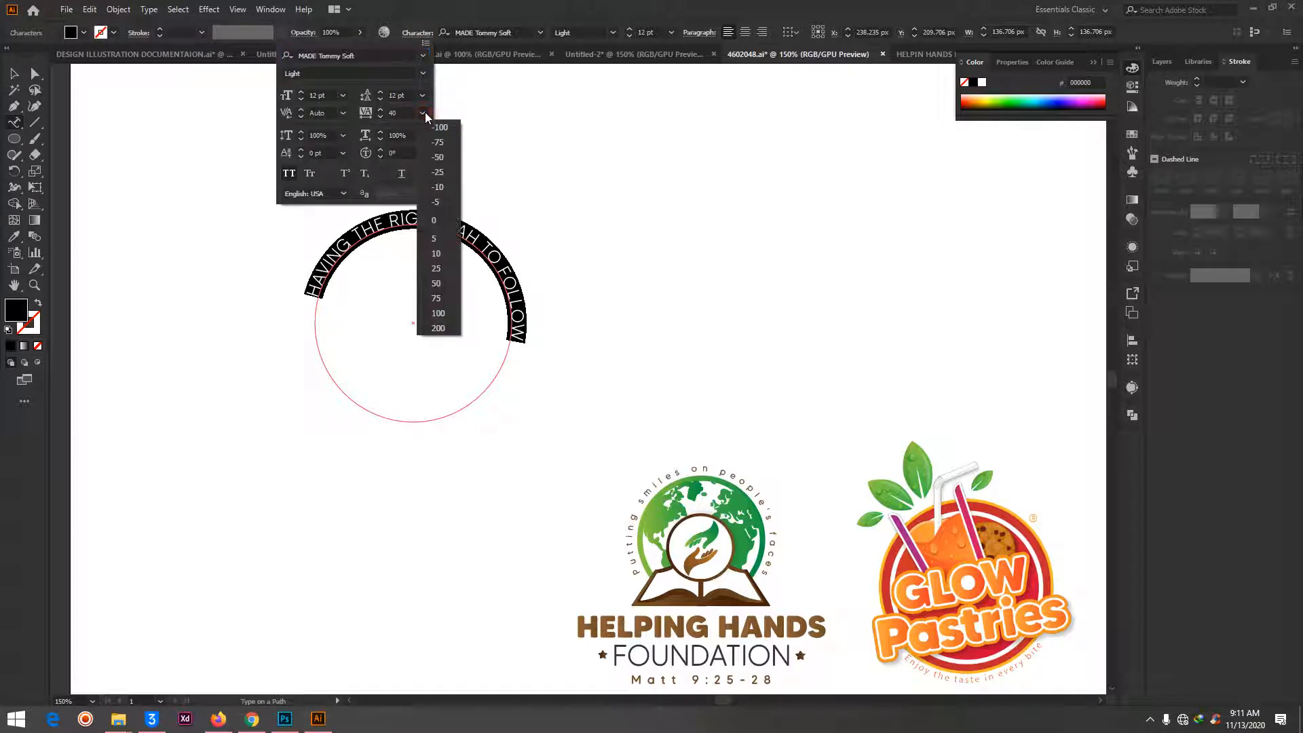
left_click(440, 329)
left_click(357, 116)
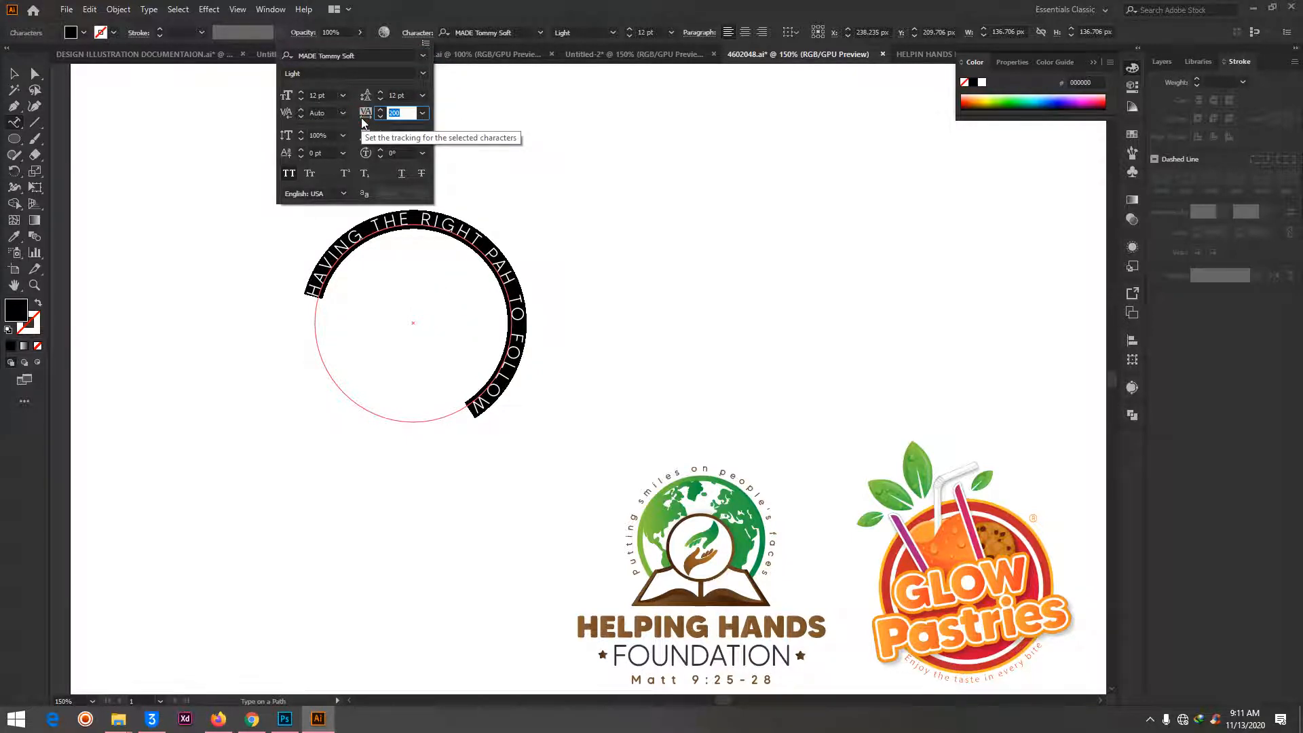
type("4")
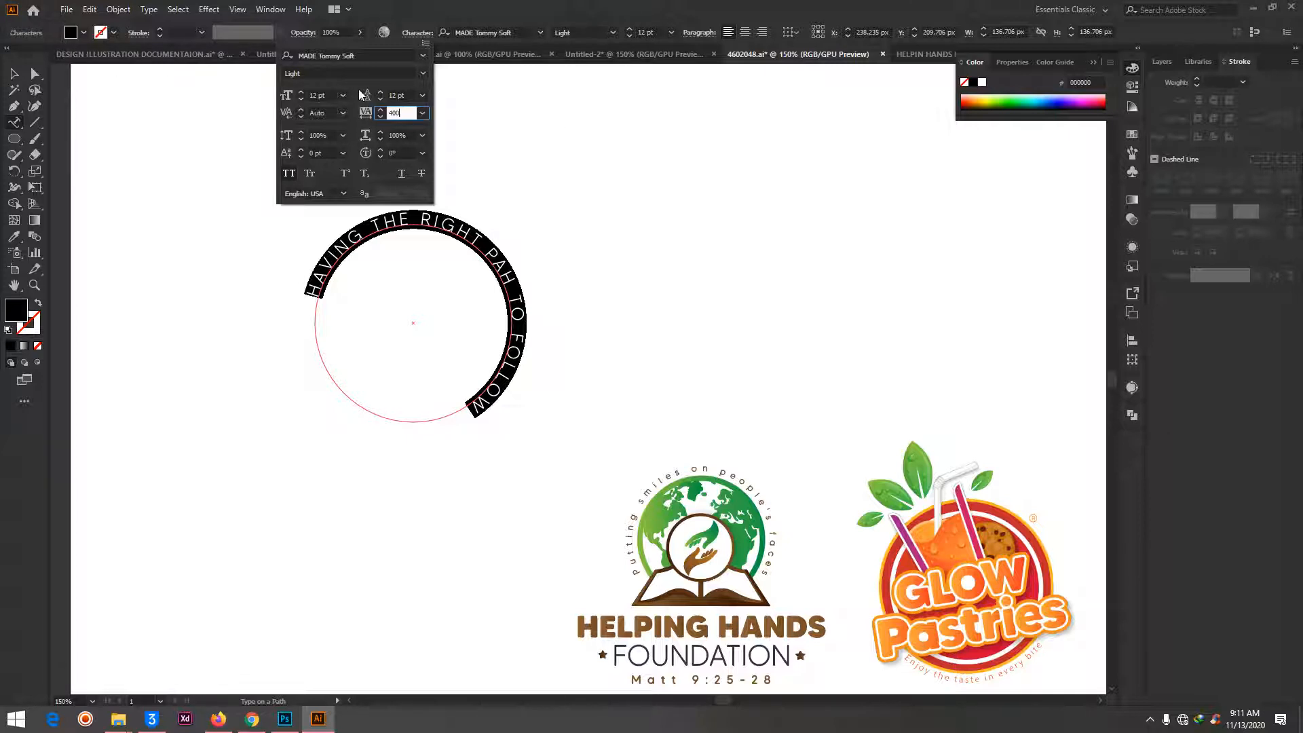
left_click(403, 95)
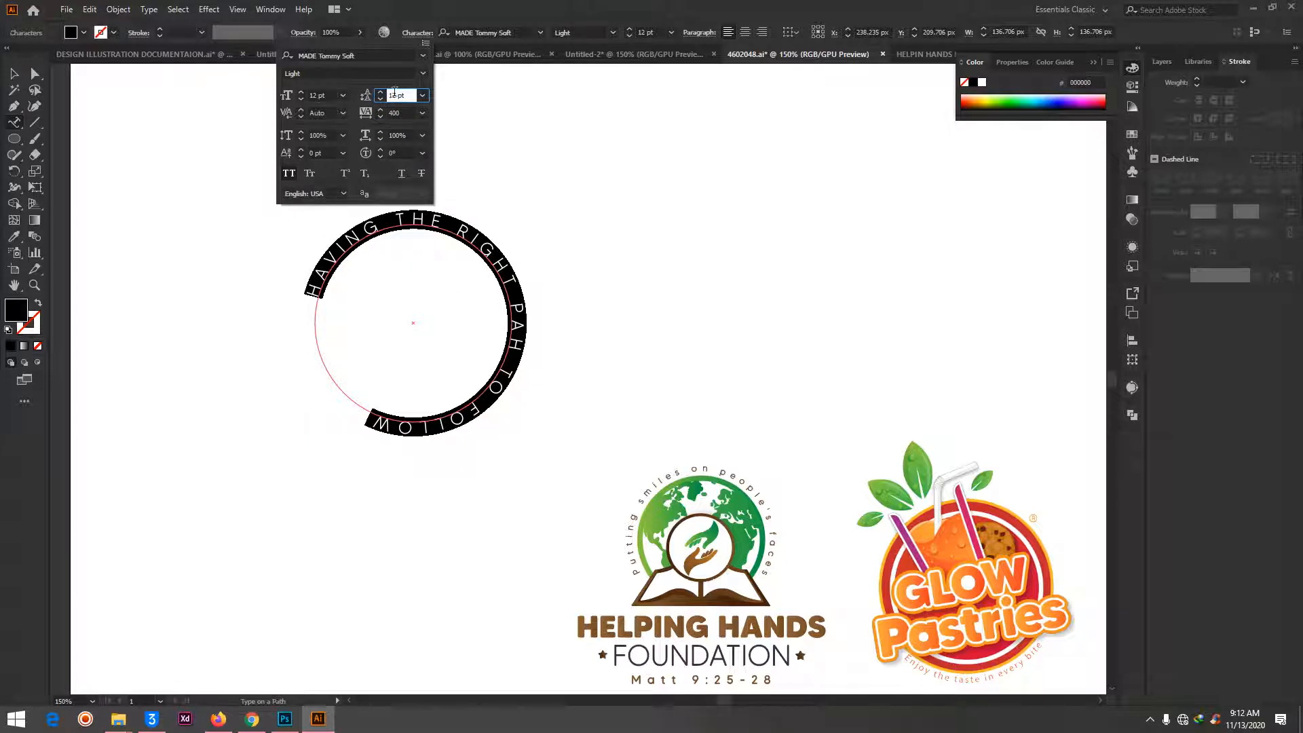
left_click(426, 13)
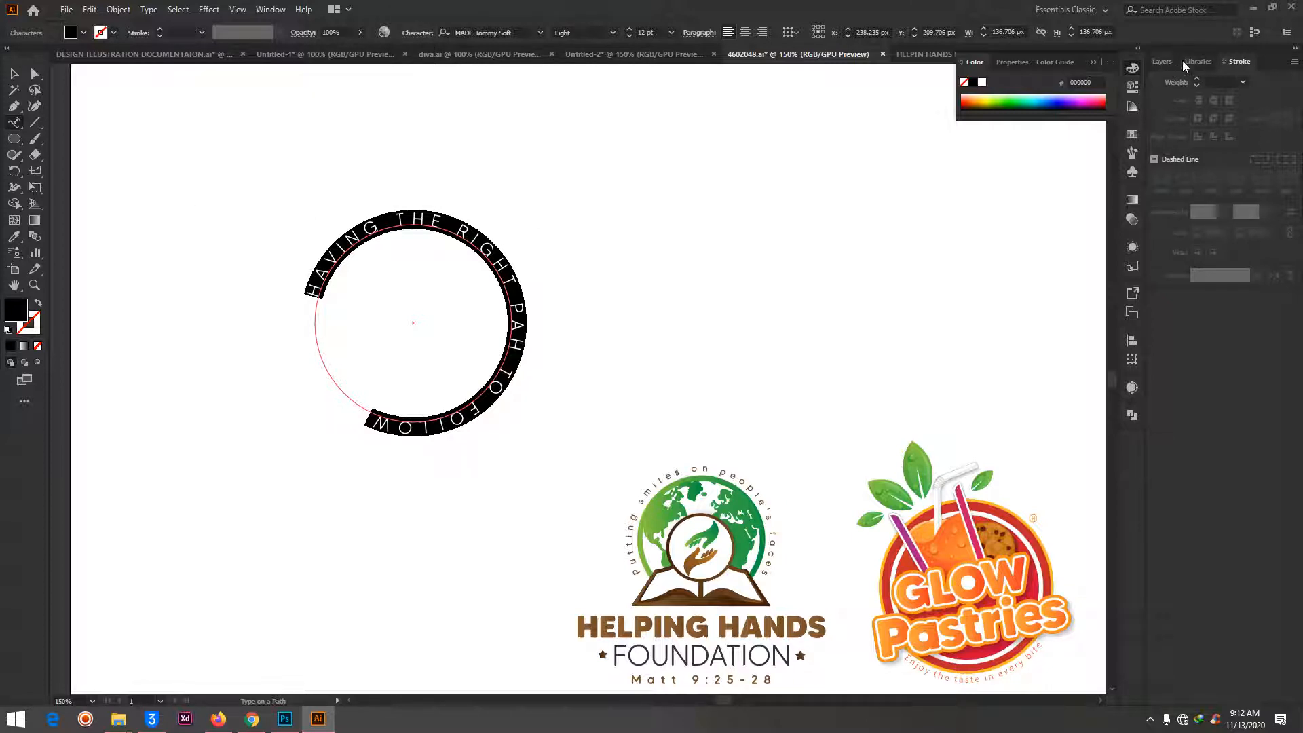
- Give the circular text a 0.5 pt stroke and choose the Light font style
left_click(1215, 84)
type("0.5")
key("Return")
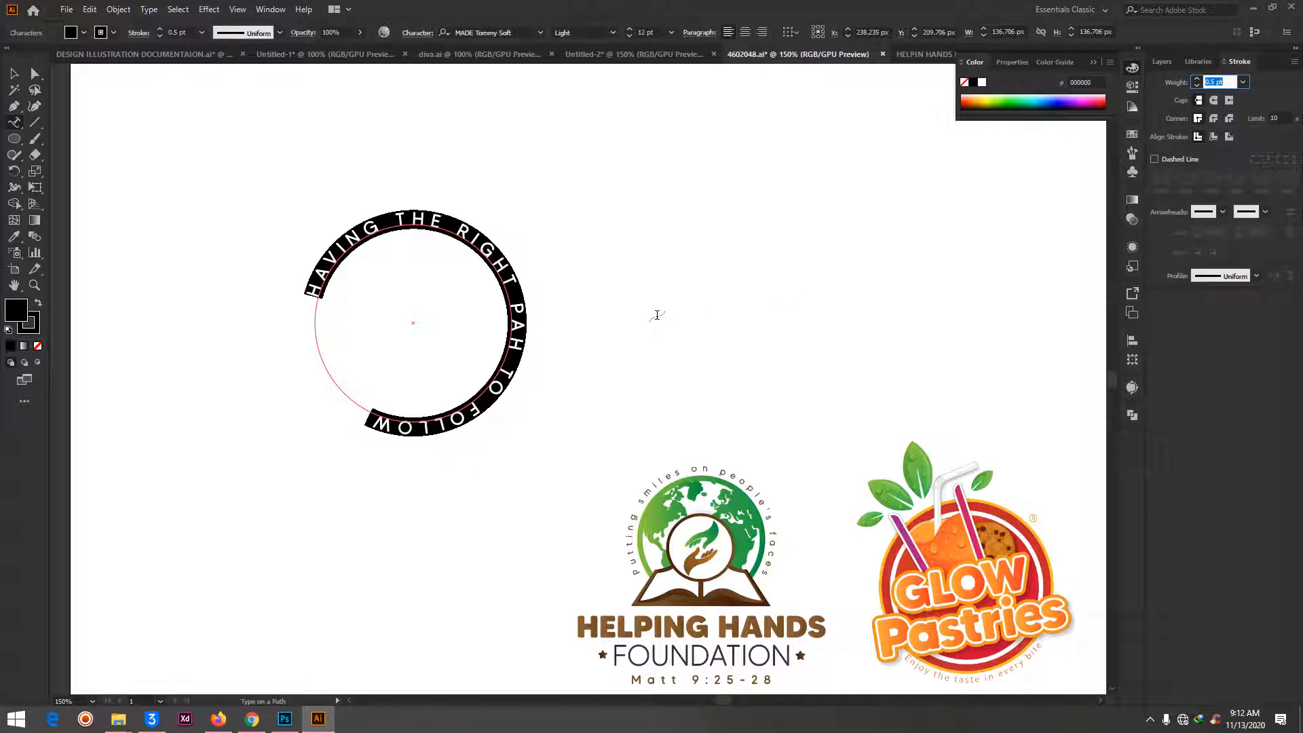
left_click(614, 33)
left_click(615, 31)
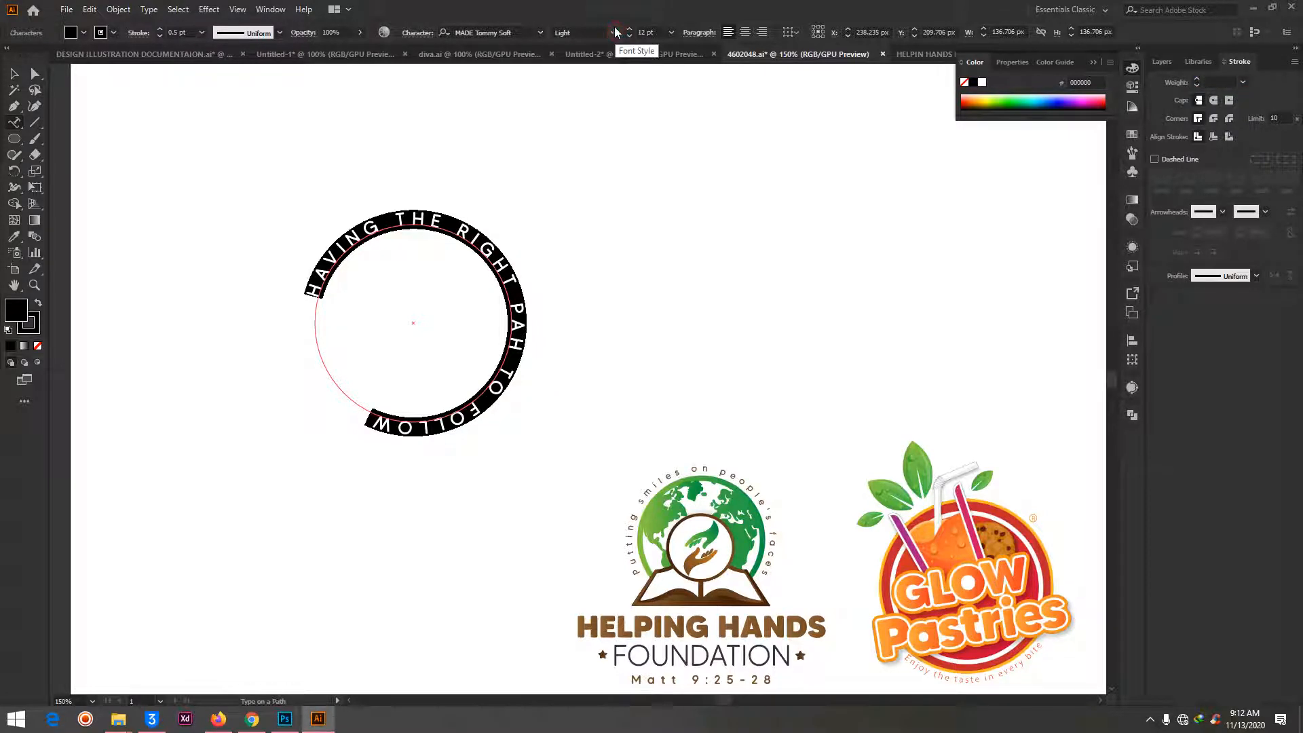
left_click(613, 31)
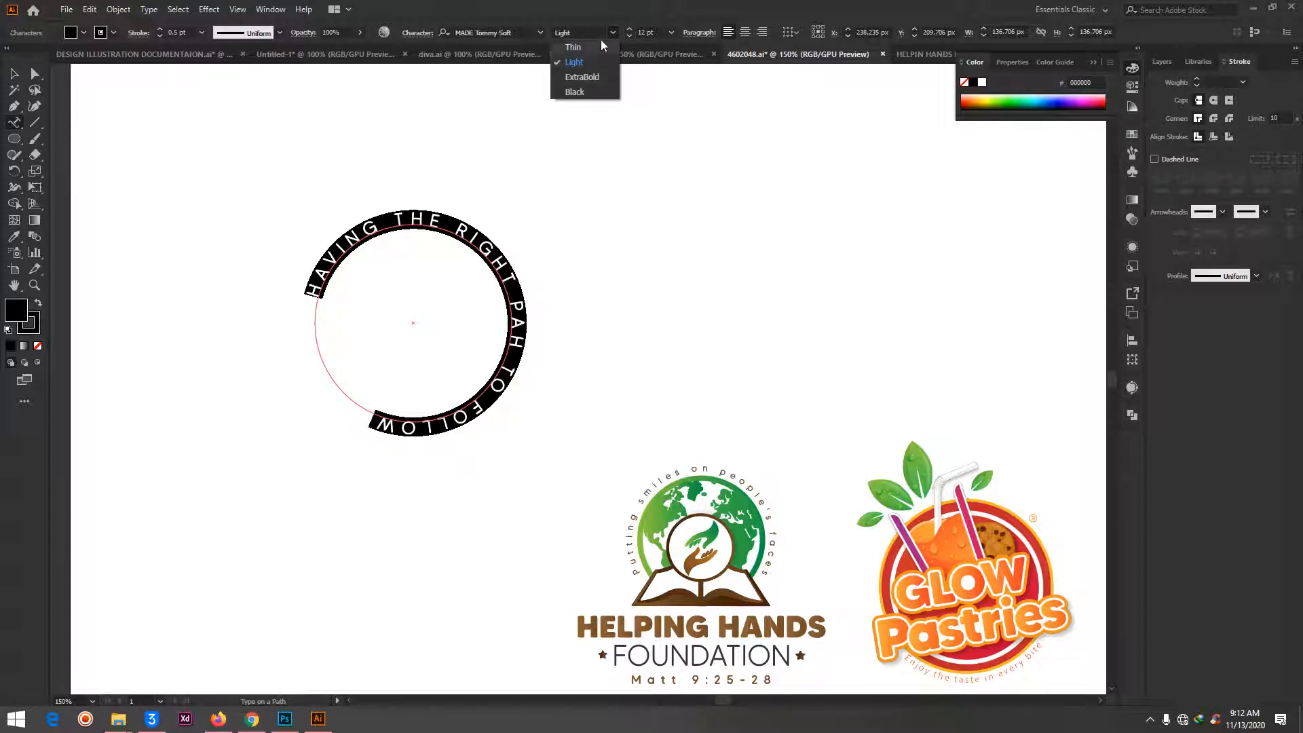
left_click(598, 63)
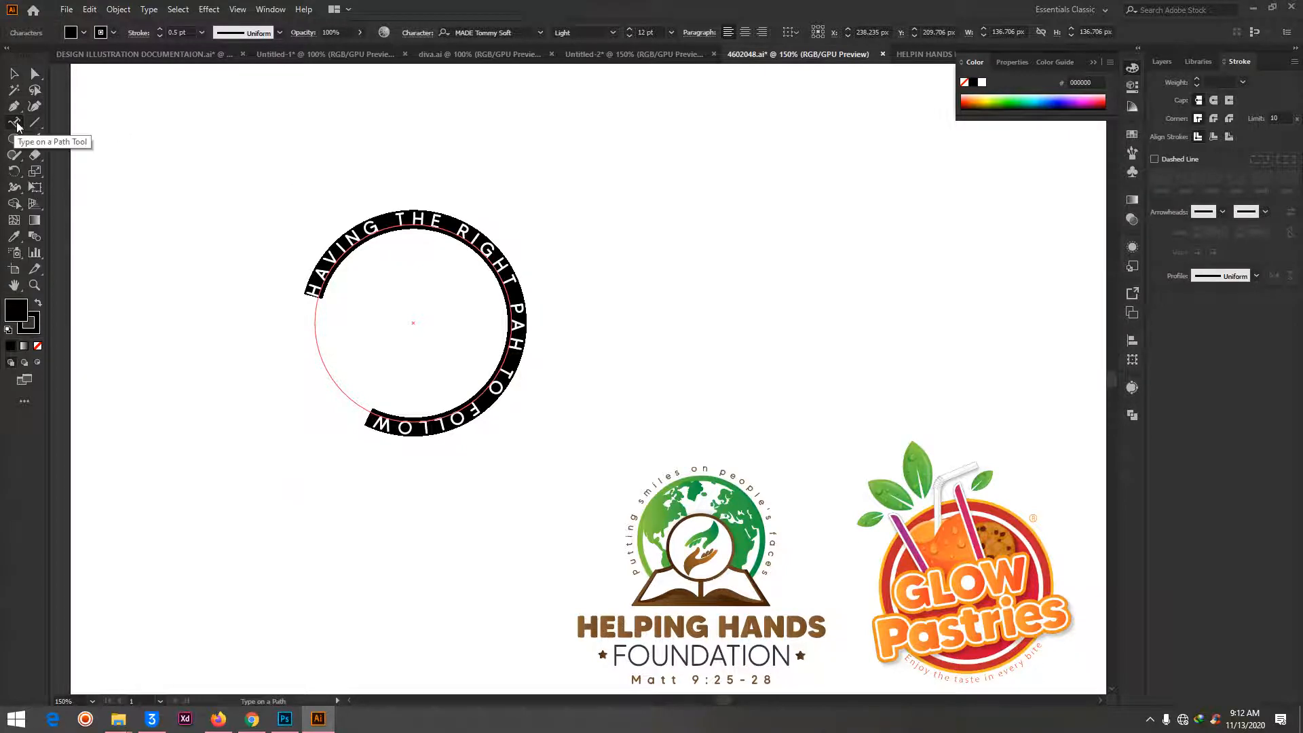
- Delete the existing curved tagline around the globe in the Helping Hands Foundation logo
left_click(14, 72)
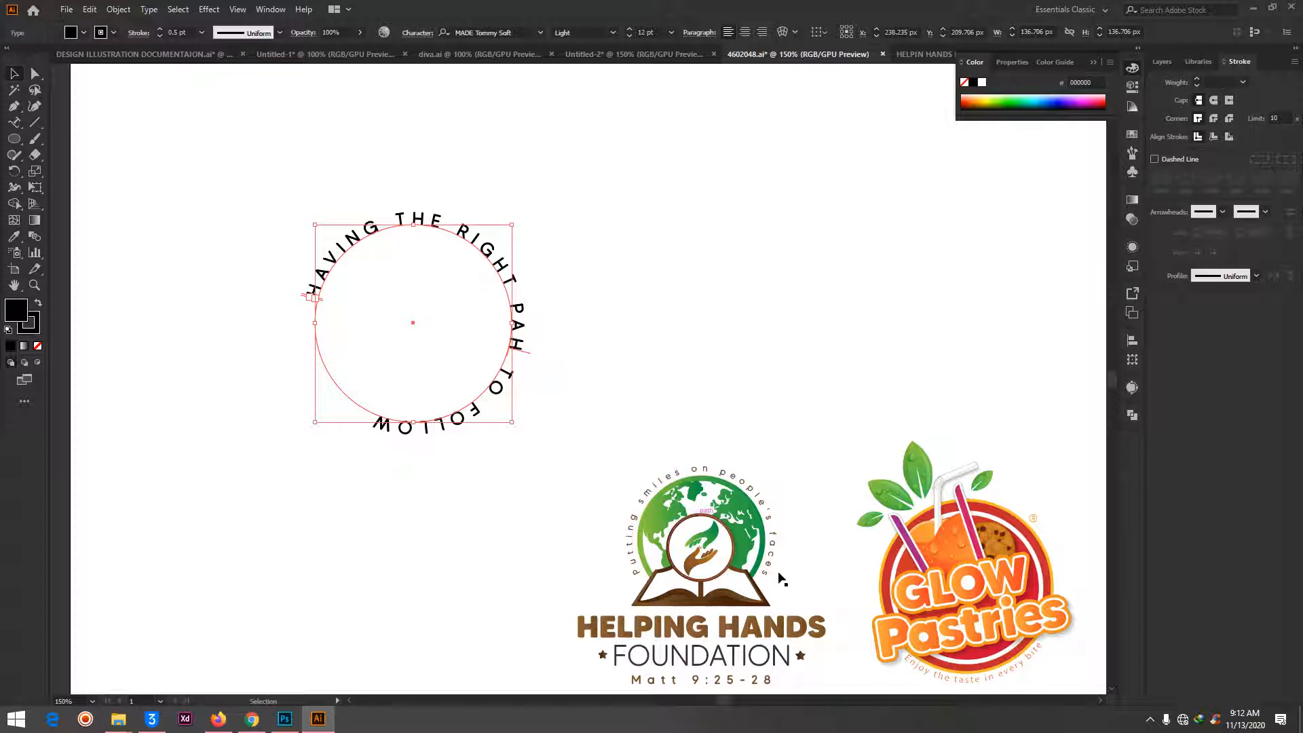
left_click(697, 473)
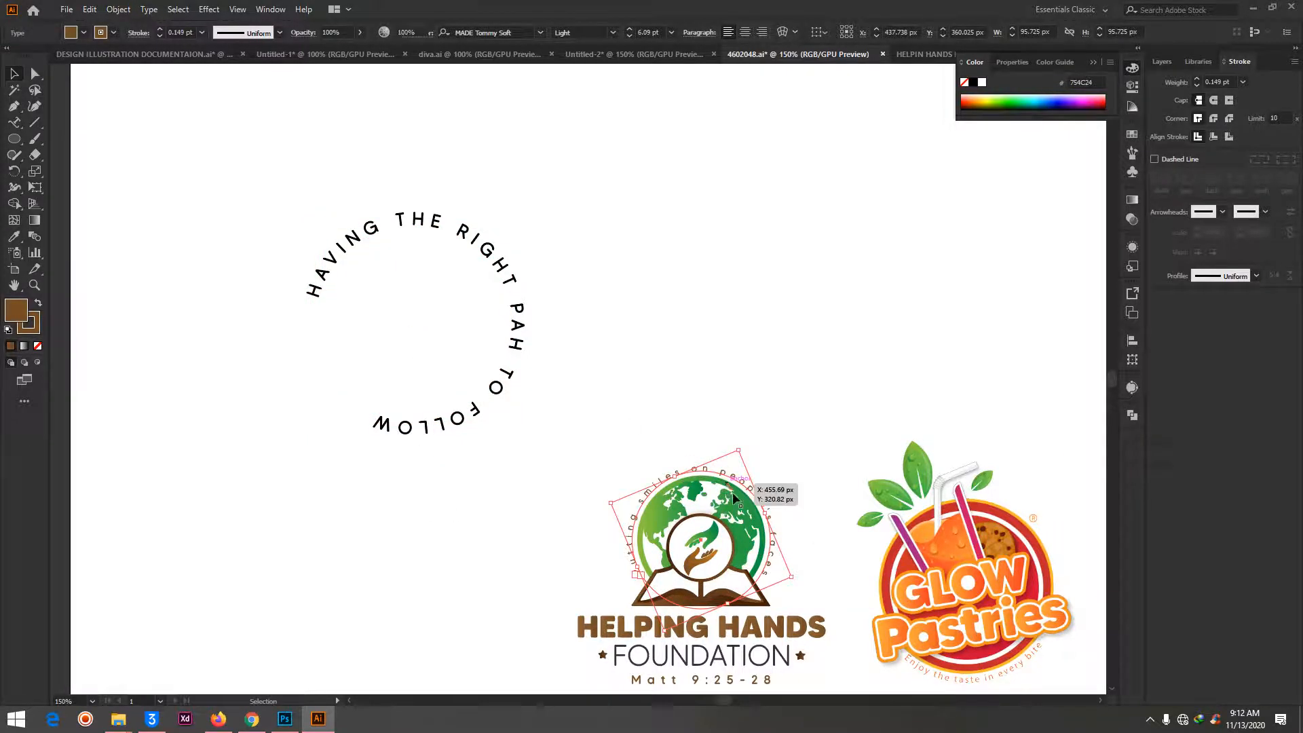
key("Delete")
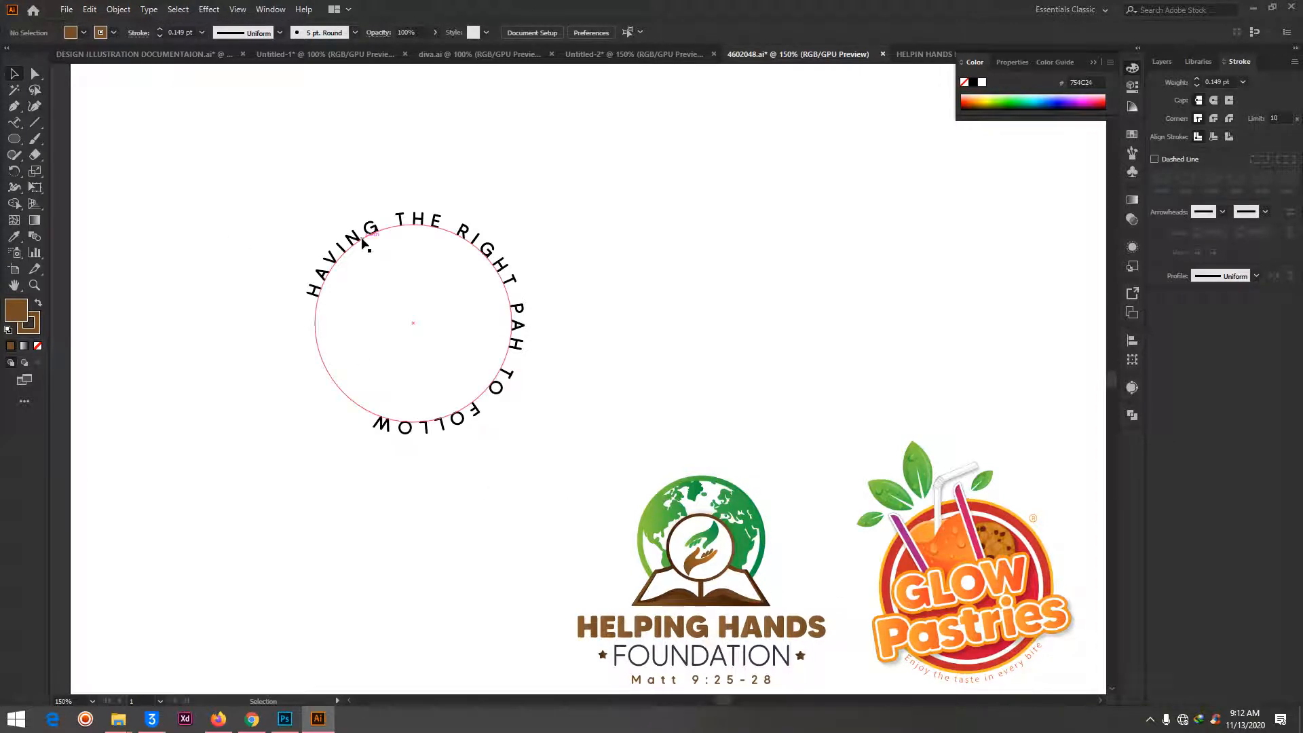
- Move the circular text onto the Helping Hands logo and scale it to about 97 px wide, centred around the globe
left_click_drag(365, 244, 664, 434)
left_click_drag(811, 414, 700, 506)
left_click_drag(673, 552, 709, 520)
key("ctrl+z")
left_click_drag(639, 496, 681, 471)
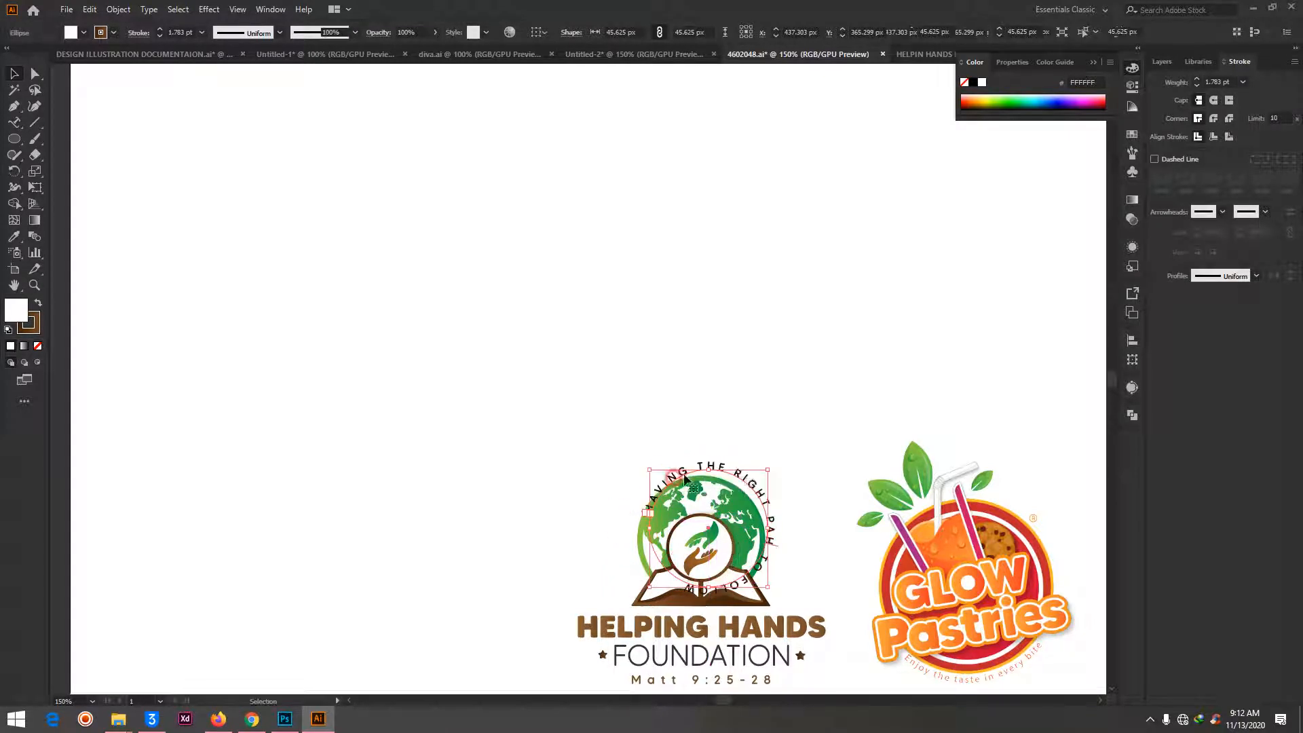
left_click_drag(763, 474, 733, 480)
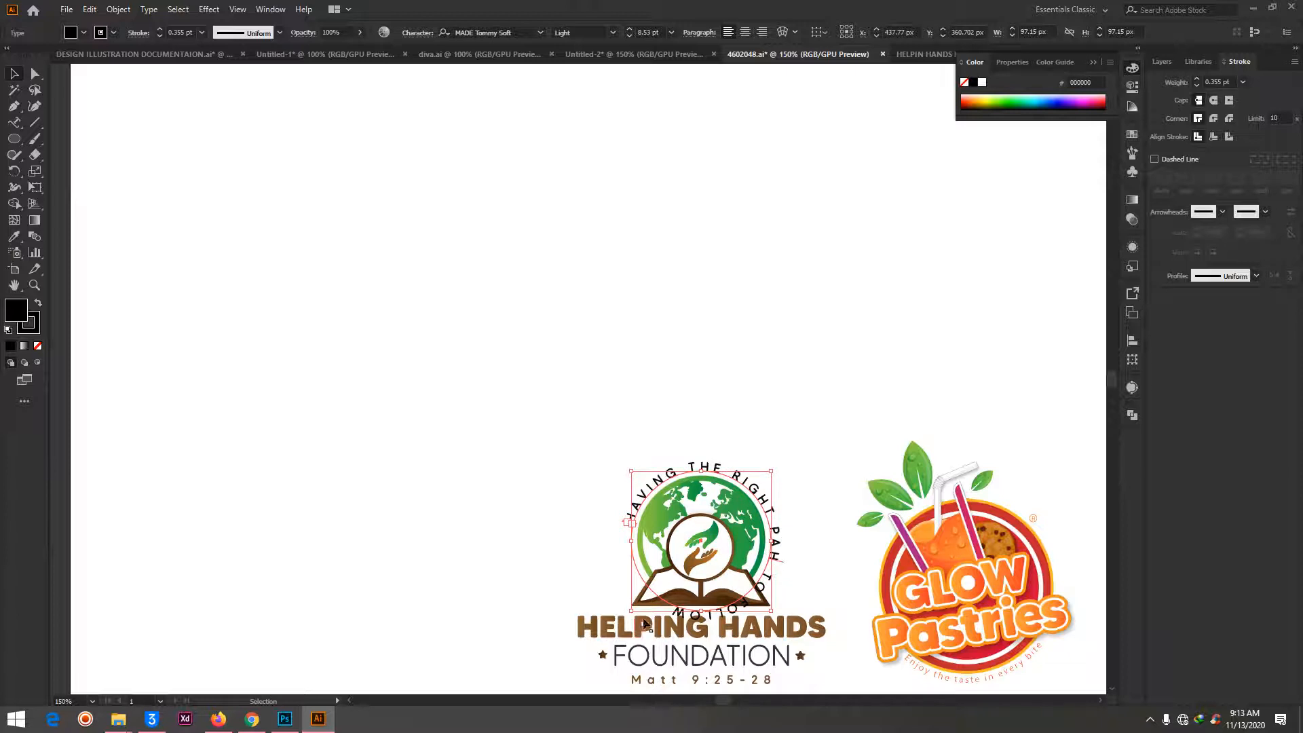
left_click(806, 385)
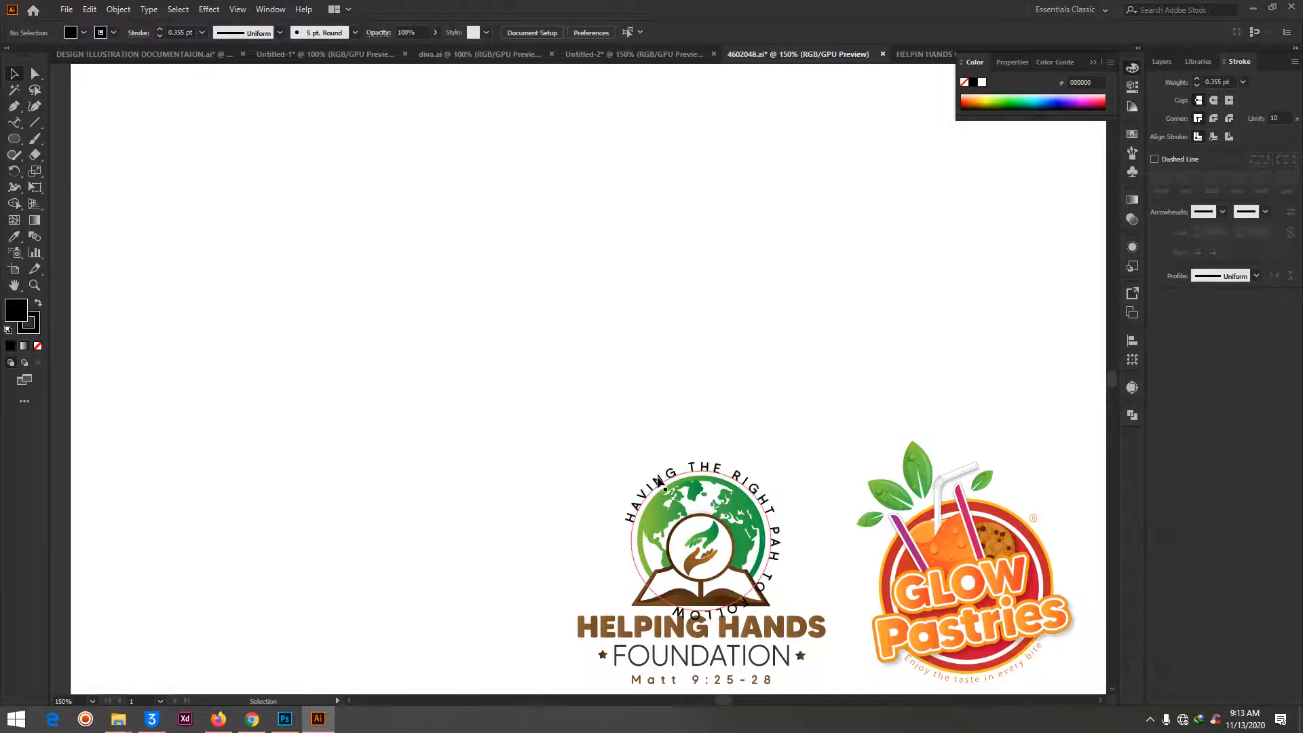
- Rotate the circular text counterclockwise around the globe so it begins just above the left edge of the open book
key("ctrl+equal")
key("ctrl+equal")
scroll(738, 462, "right", 3)
scroll(740, 454, "down", 9)
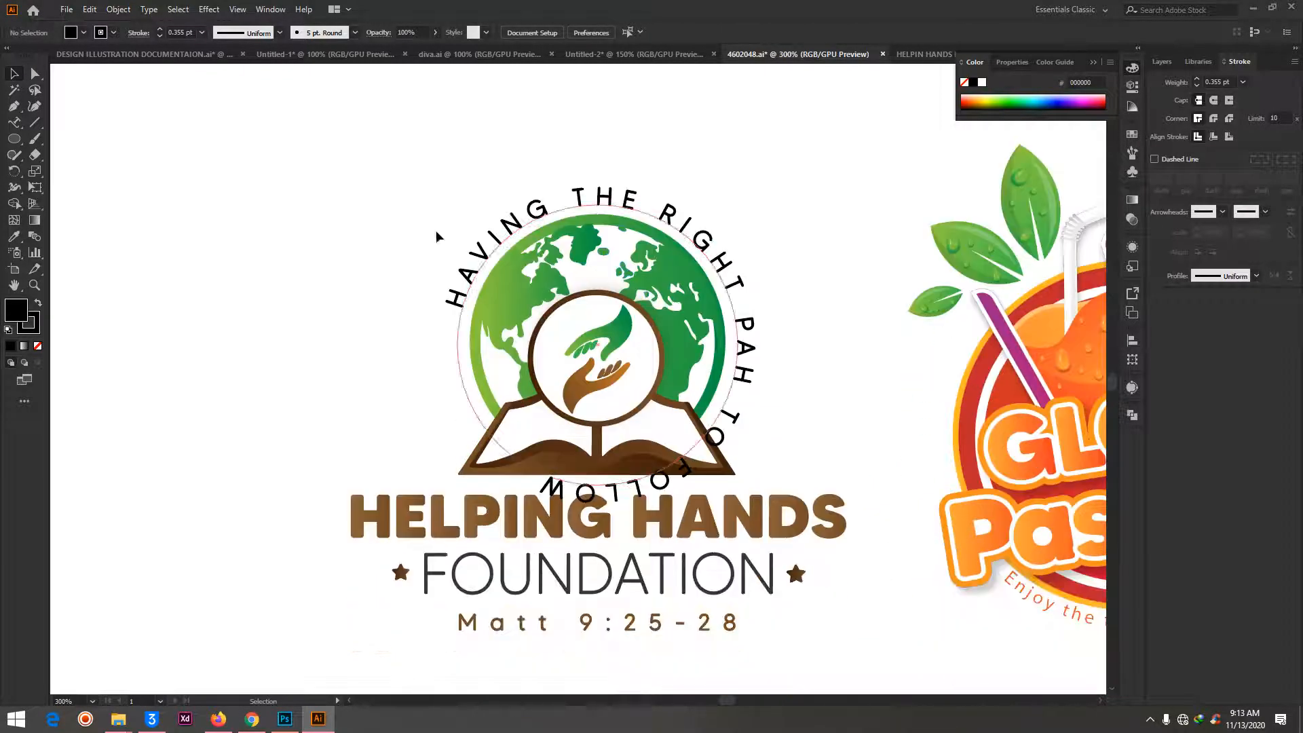
left_click(502, 245)
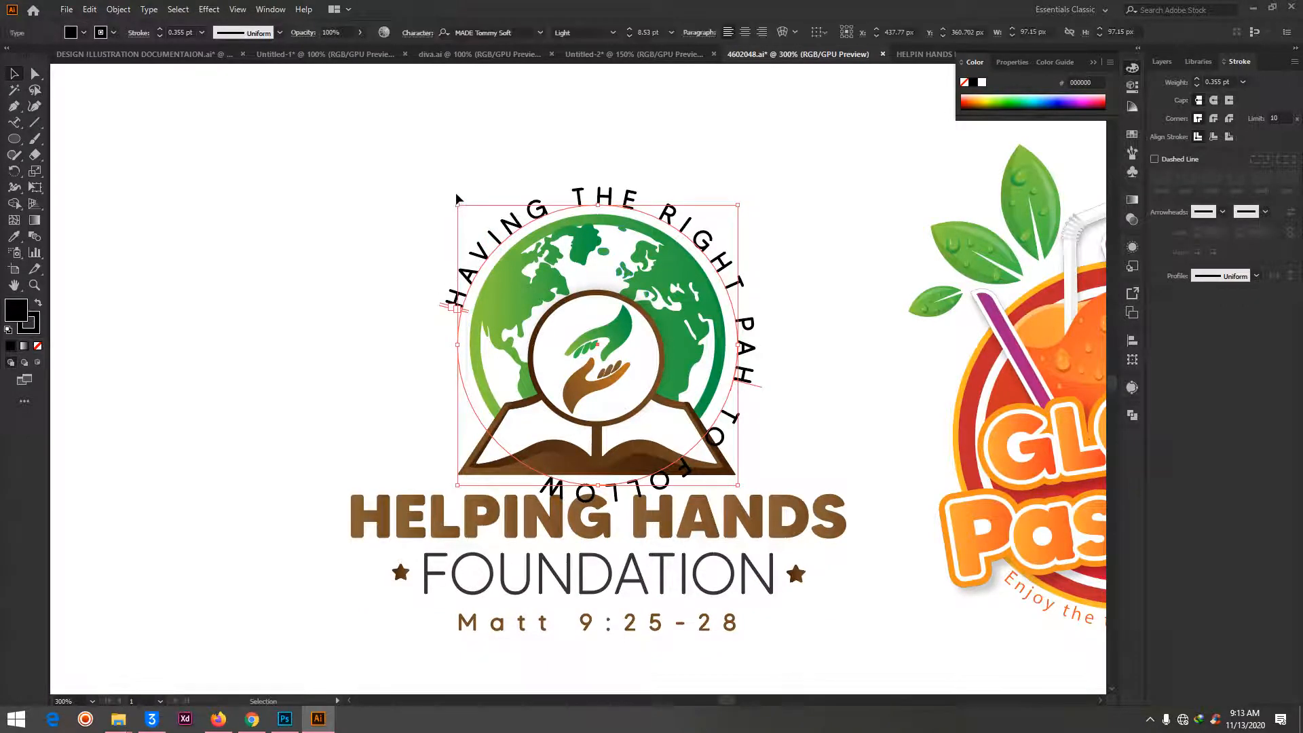
left_click_drag(454, 198, 380, 356)
left_click(832, 151)
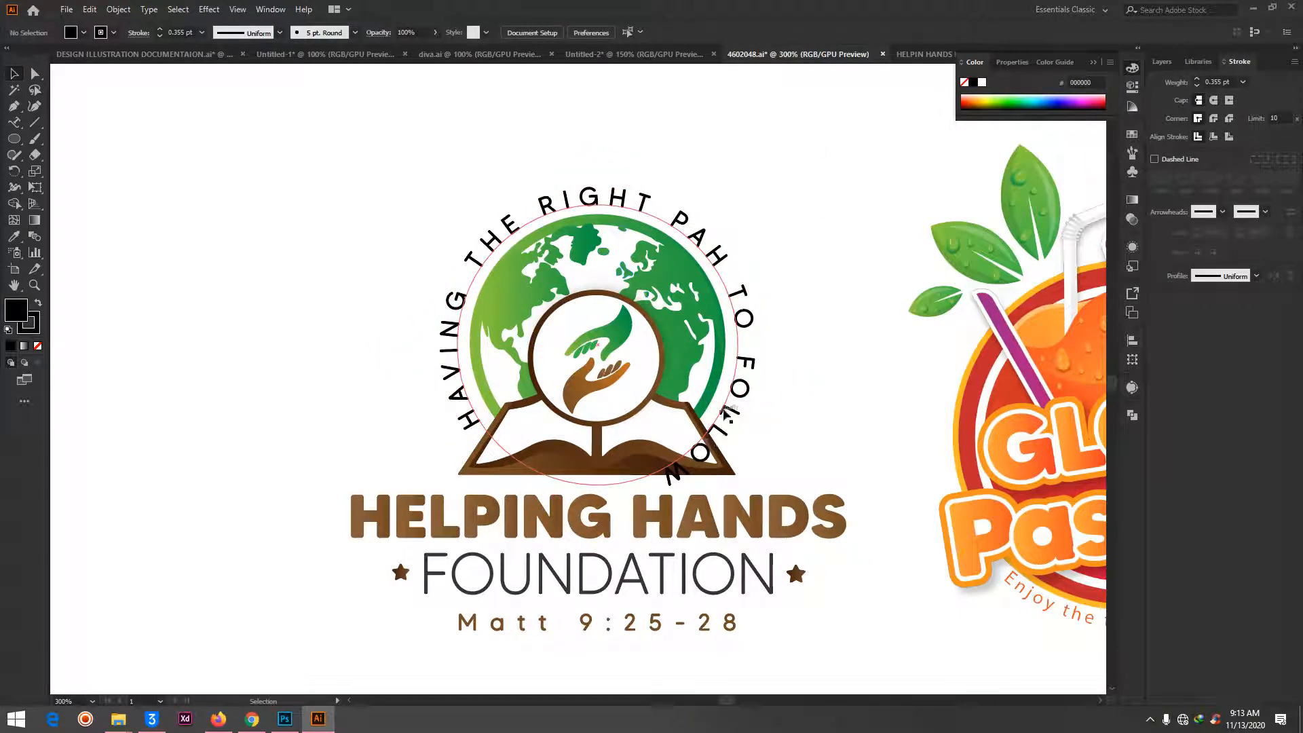
- Reduce the tracking of the whole curved tagline so its last word ends beside the globe, clear of the open book
left_click(738, 407)
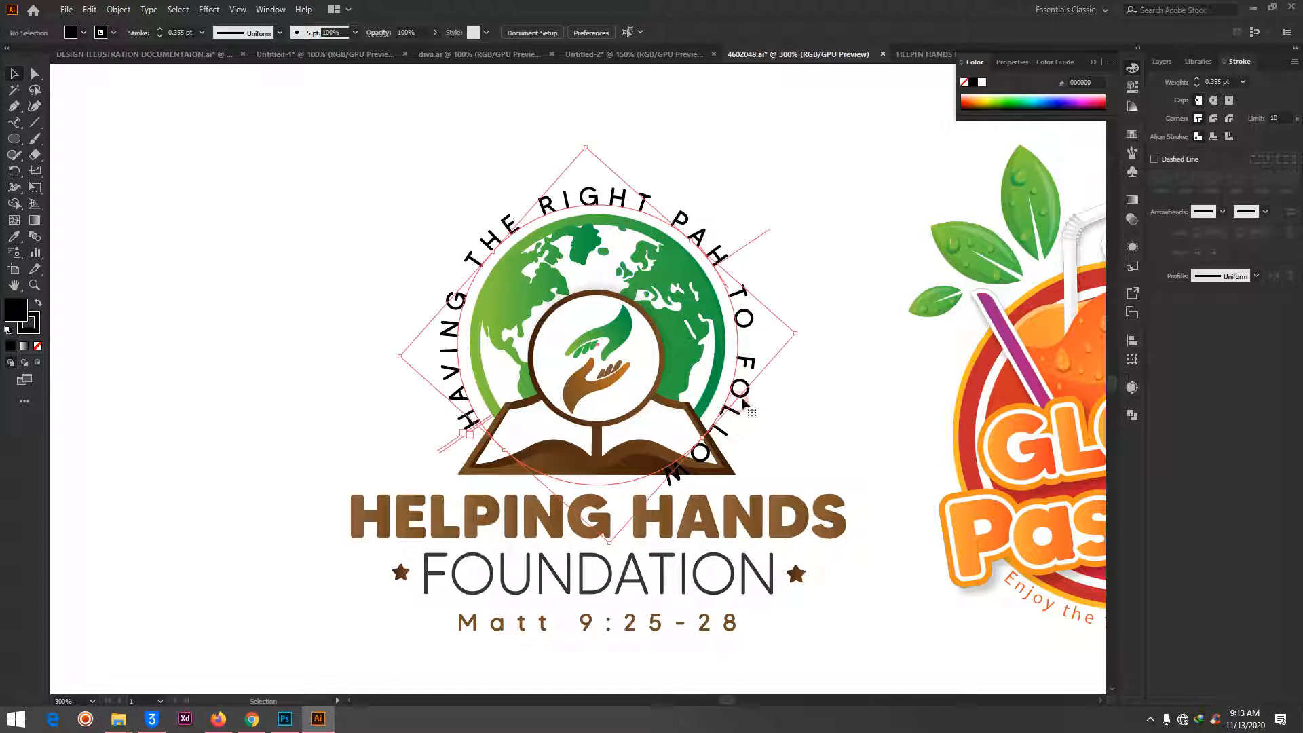
left_click(14, 124)
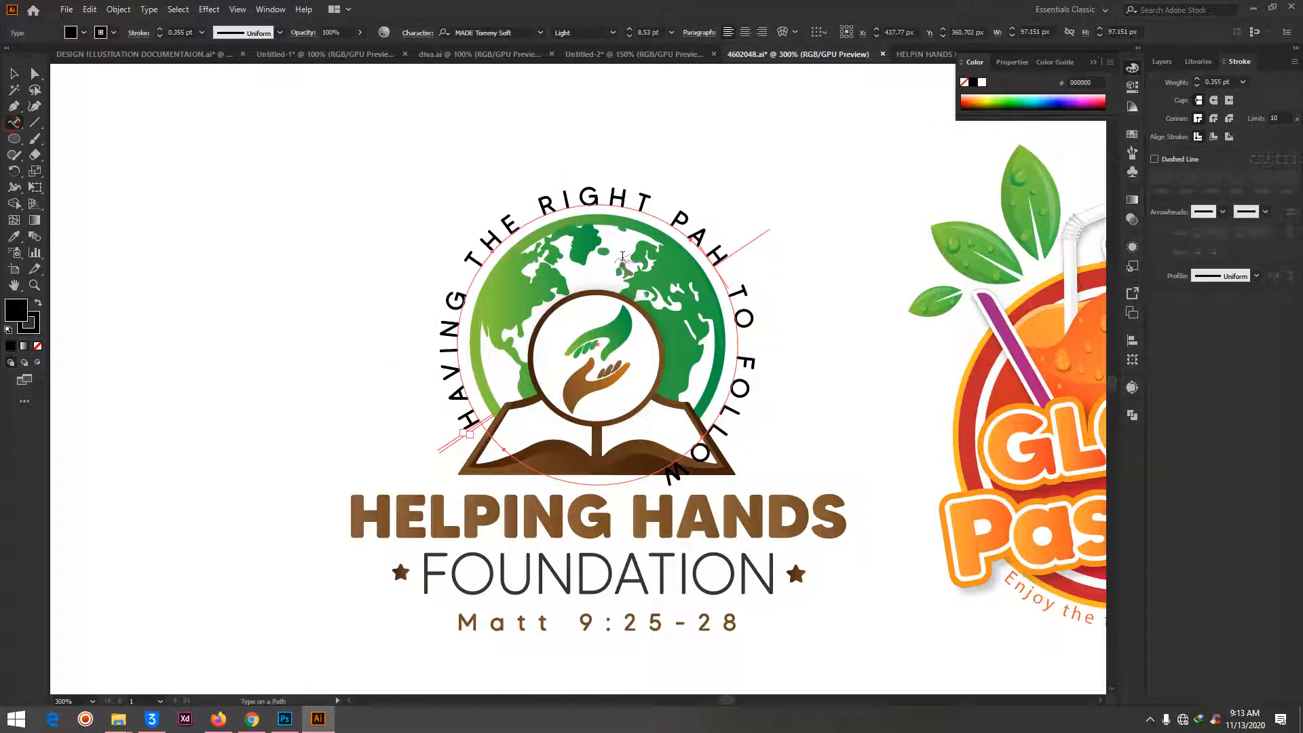
left_click(594, 205)
key("ctrl+a")
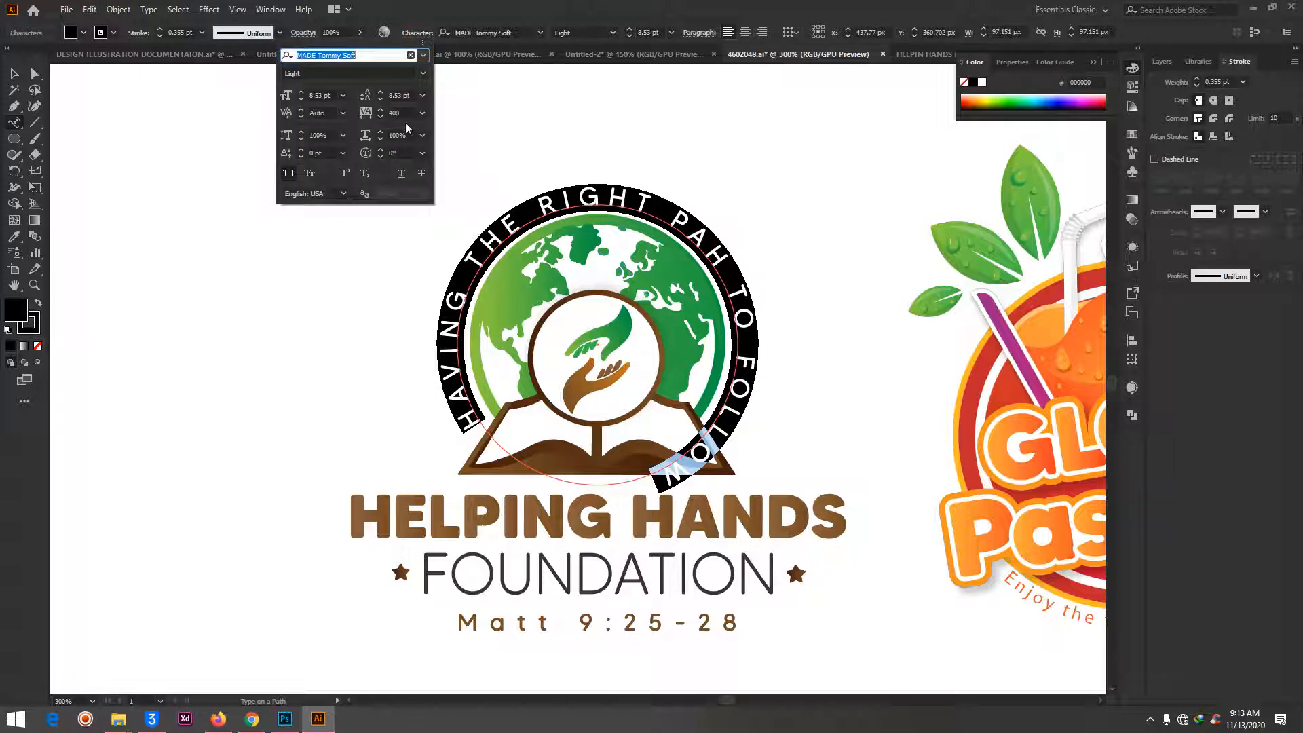
left_click(408, 111)
type("2")
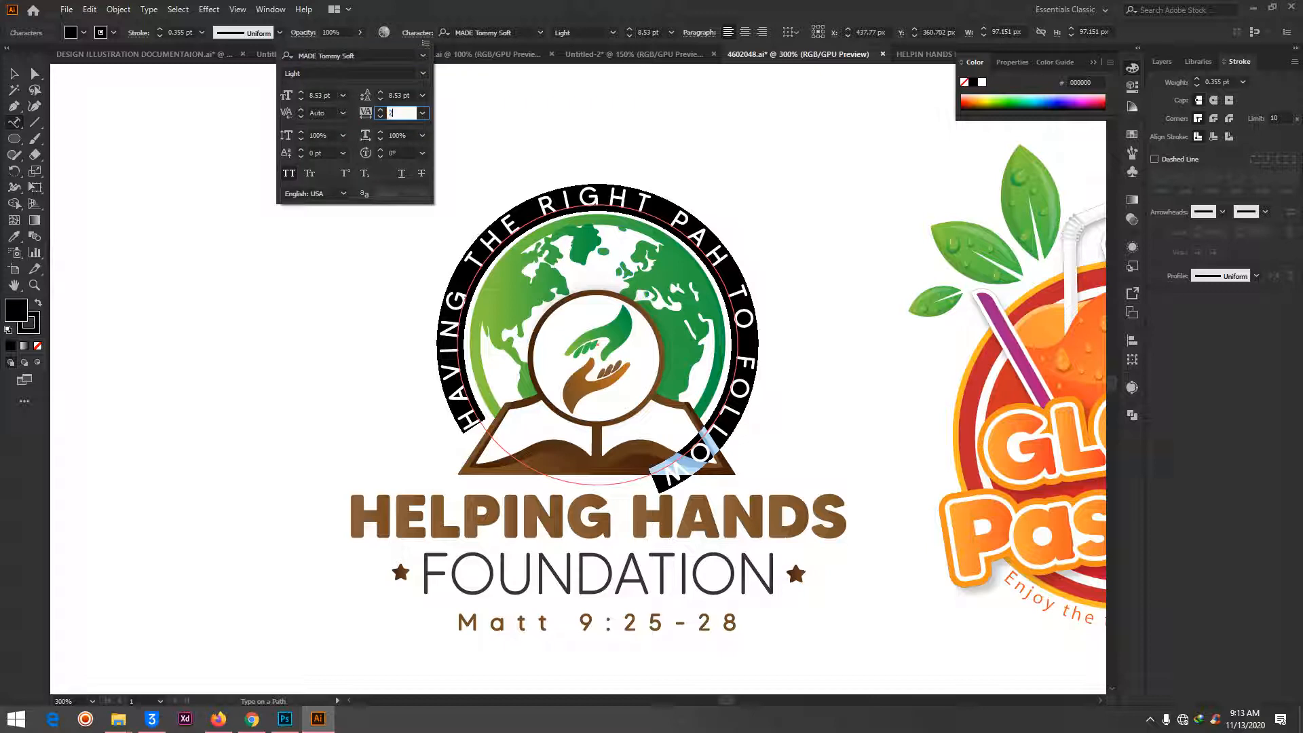
key("Return")
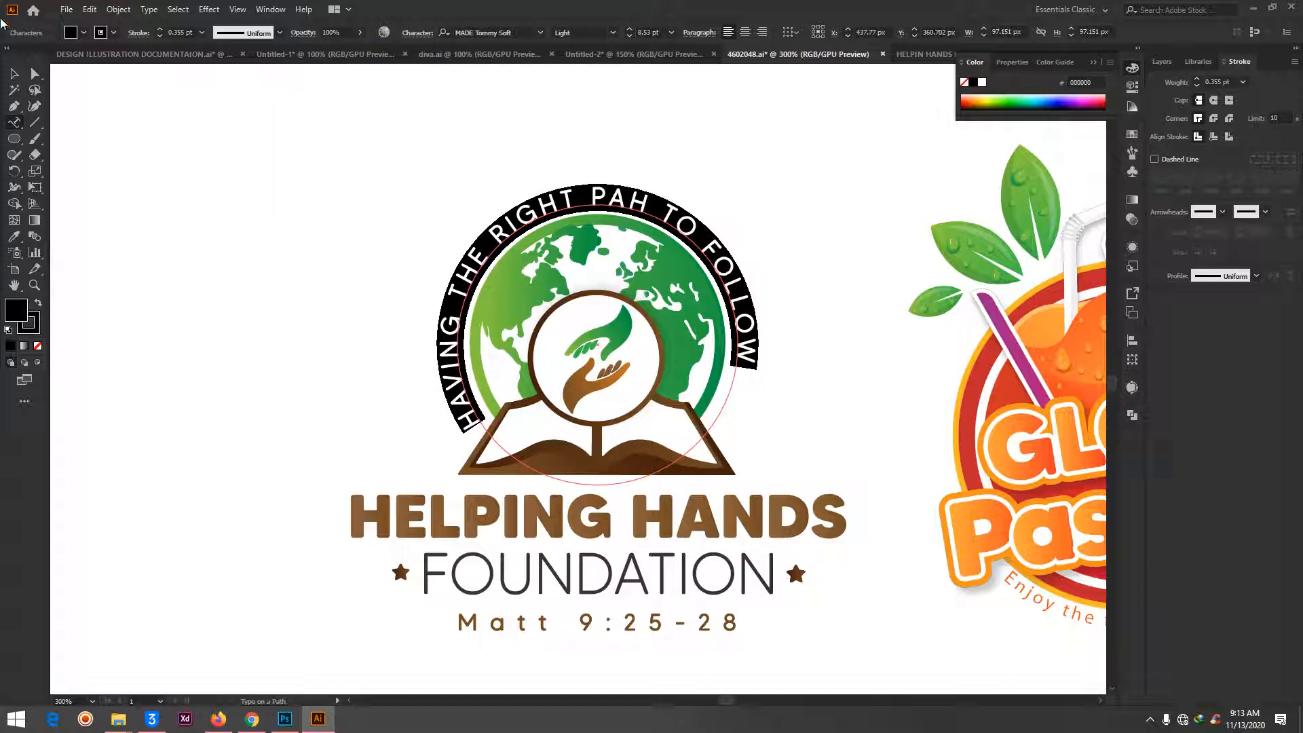
left_click(35, 73)
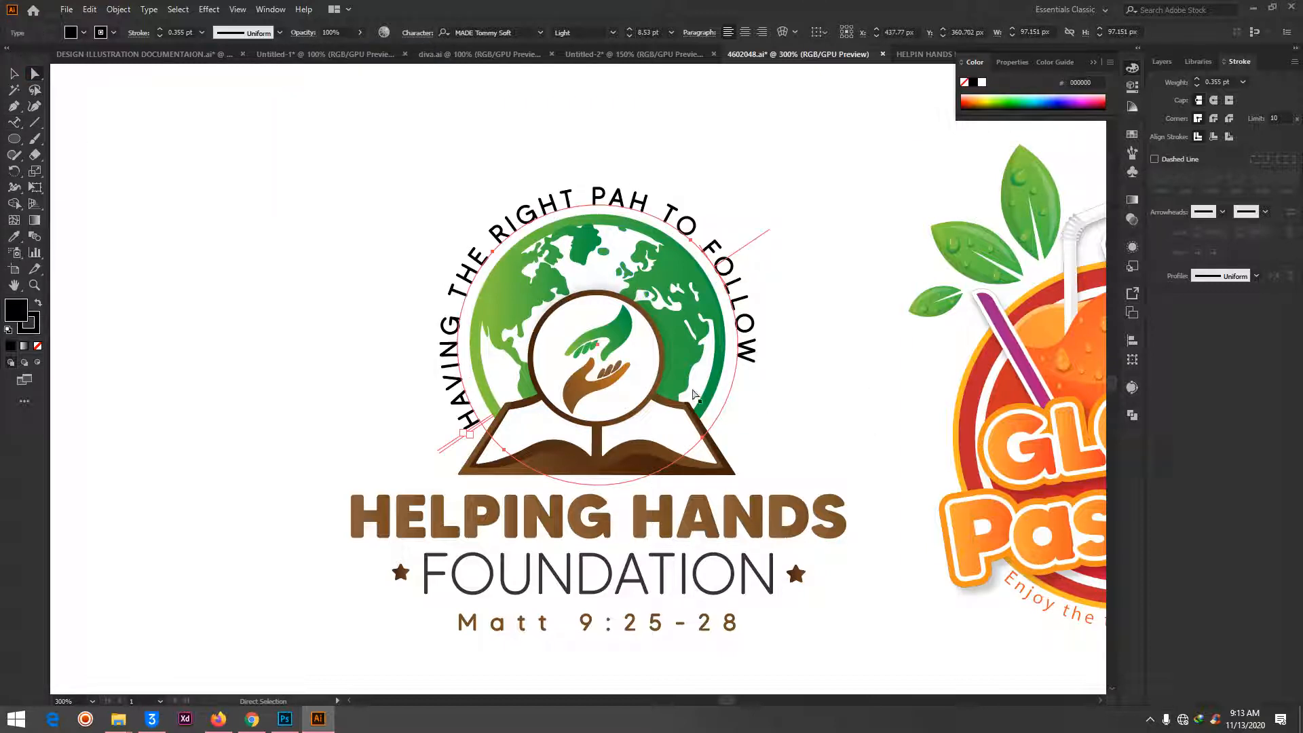
left_click(13, 73)
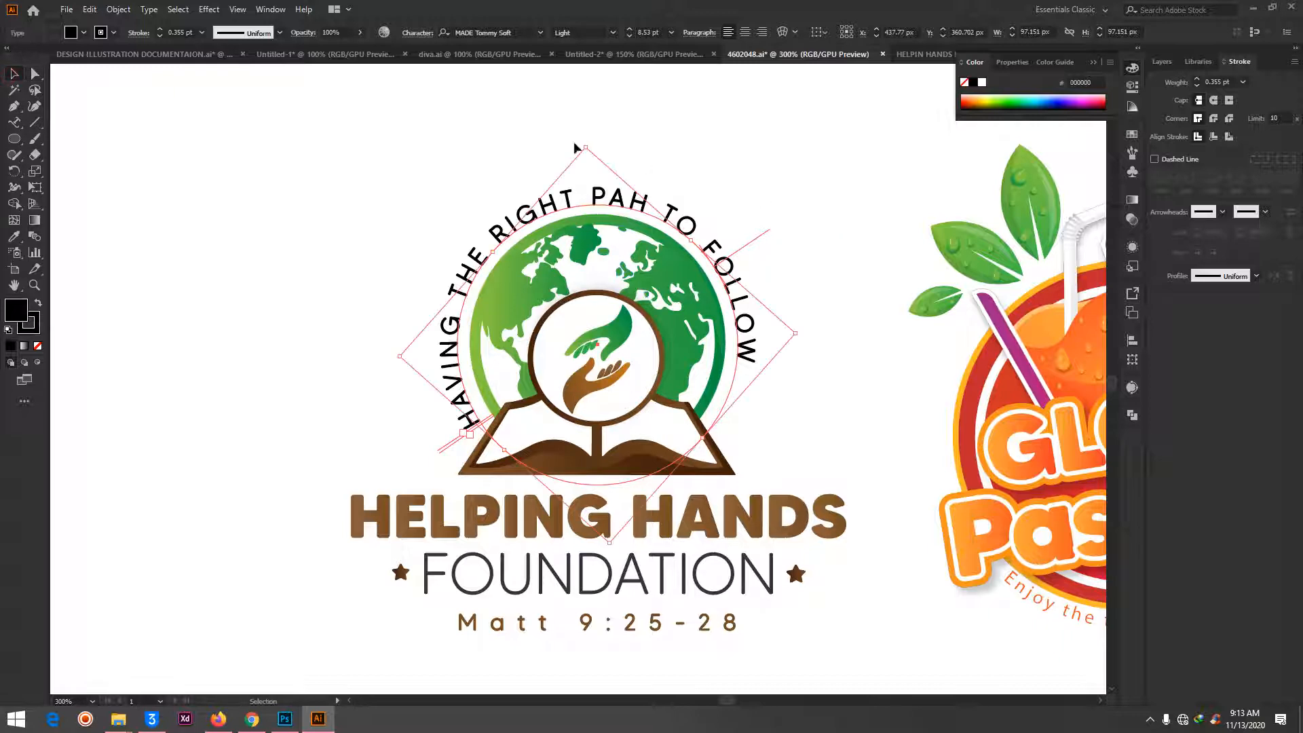
- Rotate the curved tagline clockwise so its two ends sit at about the same height on either side of the globe
left_click_drag(580, 142, 645, 179)
left_click_drag(791, 409, 792, 399)
left_click(852, 217)
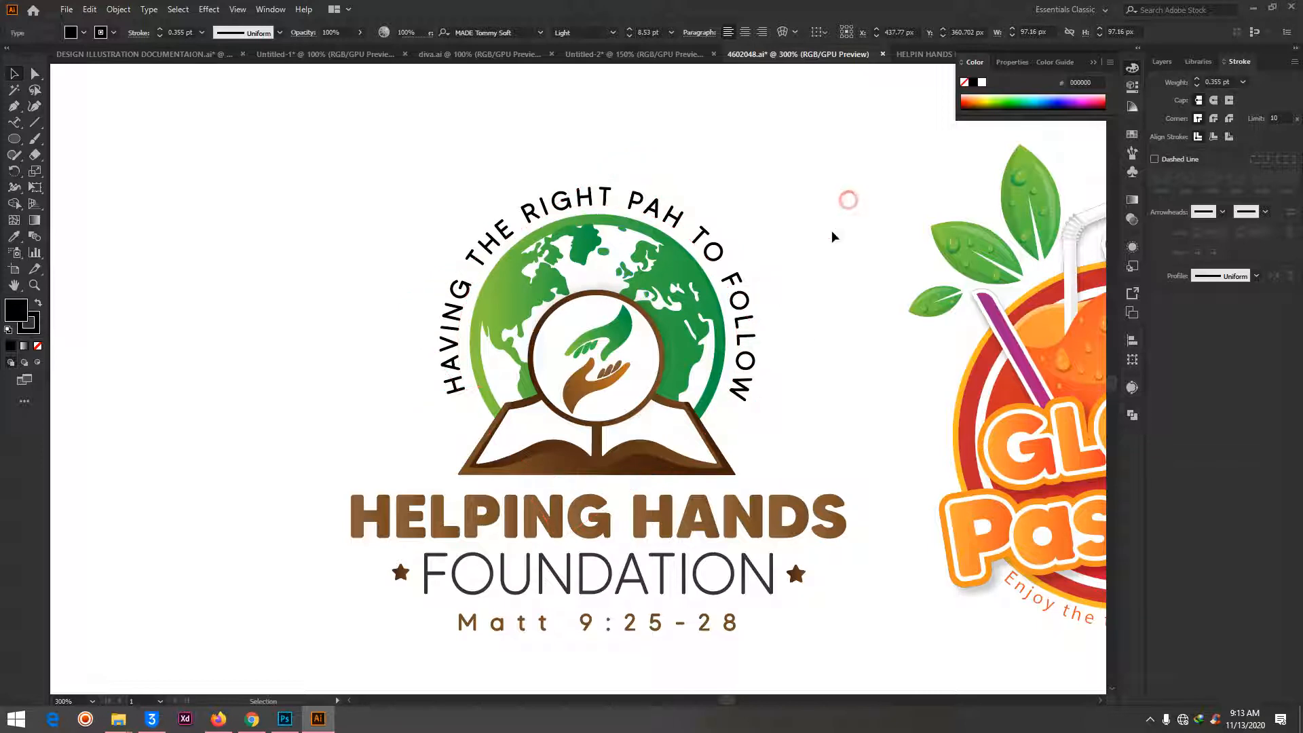
- Try flipping the tagline to the inside of its circle, then bring it back outside around the top of the globe
left_click(747, 295)
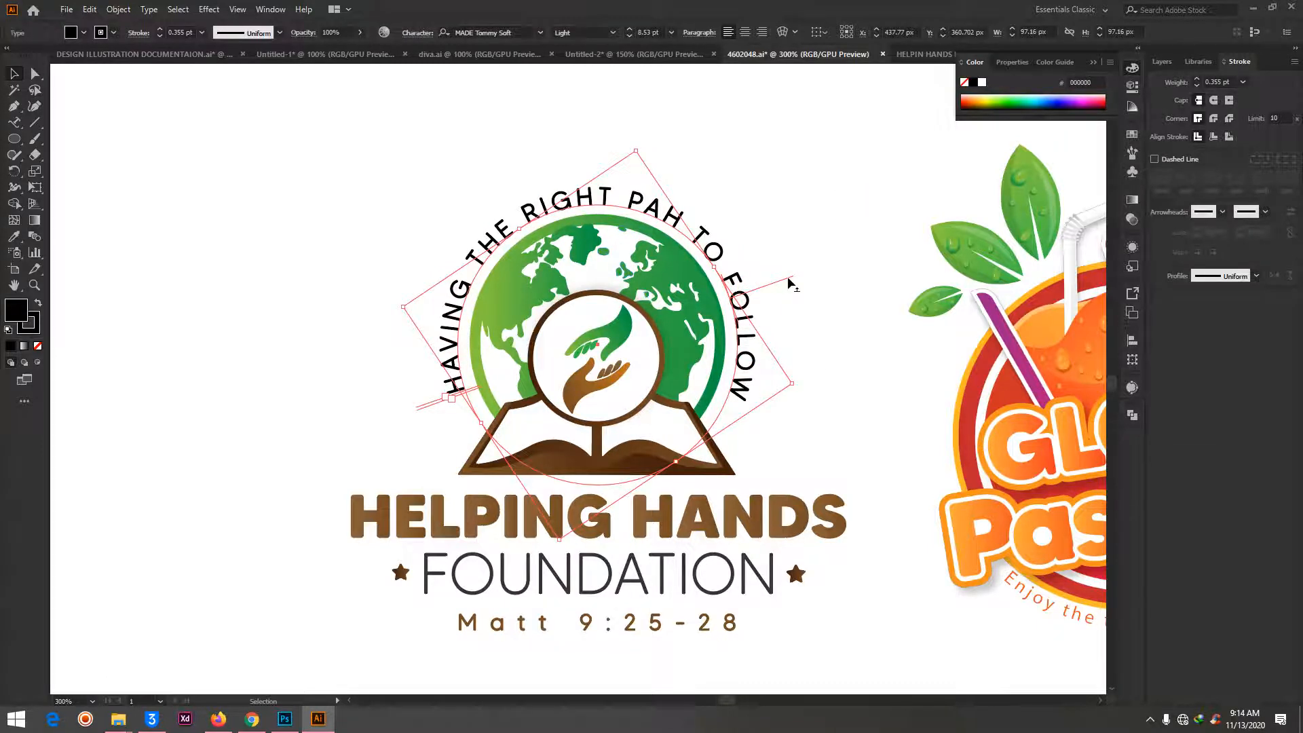
left_click_drag(789, 283, 795, 311)
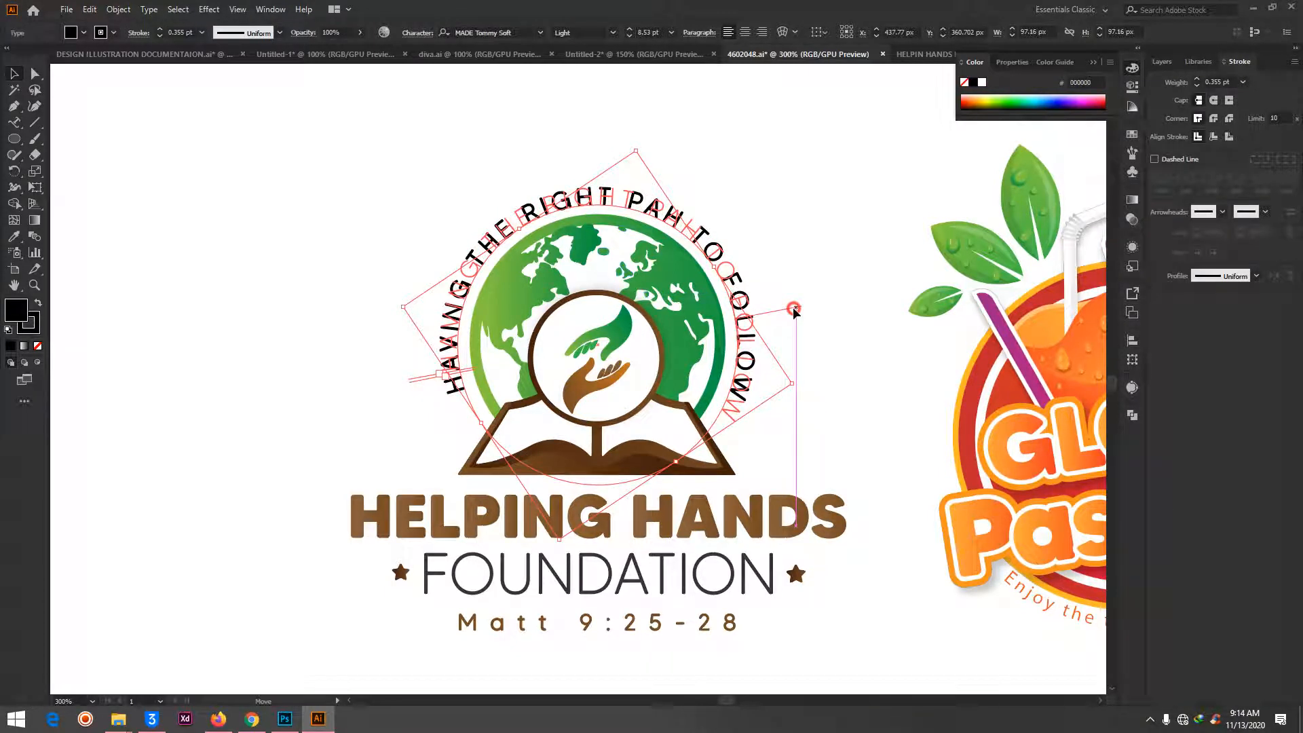
left_click_drag(794, 310, 732, 324)
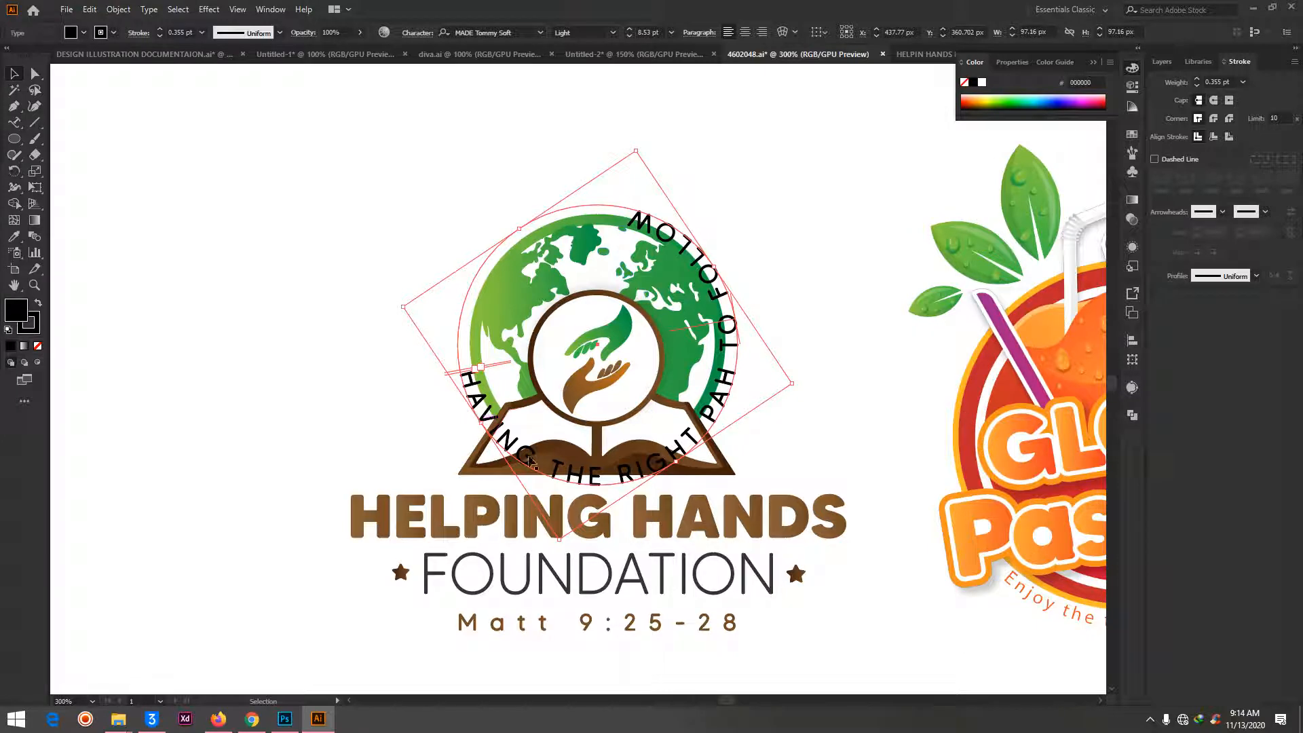
left_click_drag(637, 145, 757, 227)
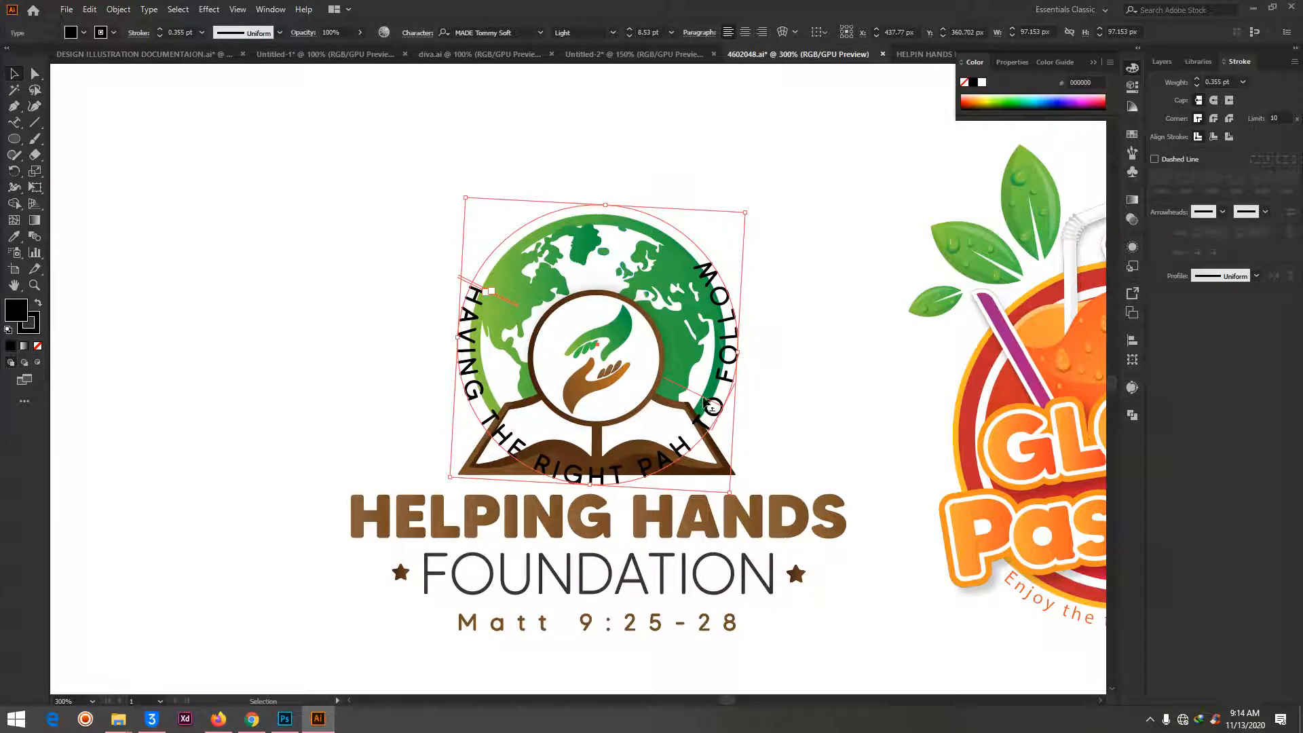
left_click_drag(710, 406, 753, 416)
left_click_drag(750, 206, 629, 130)
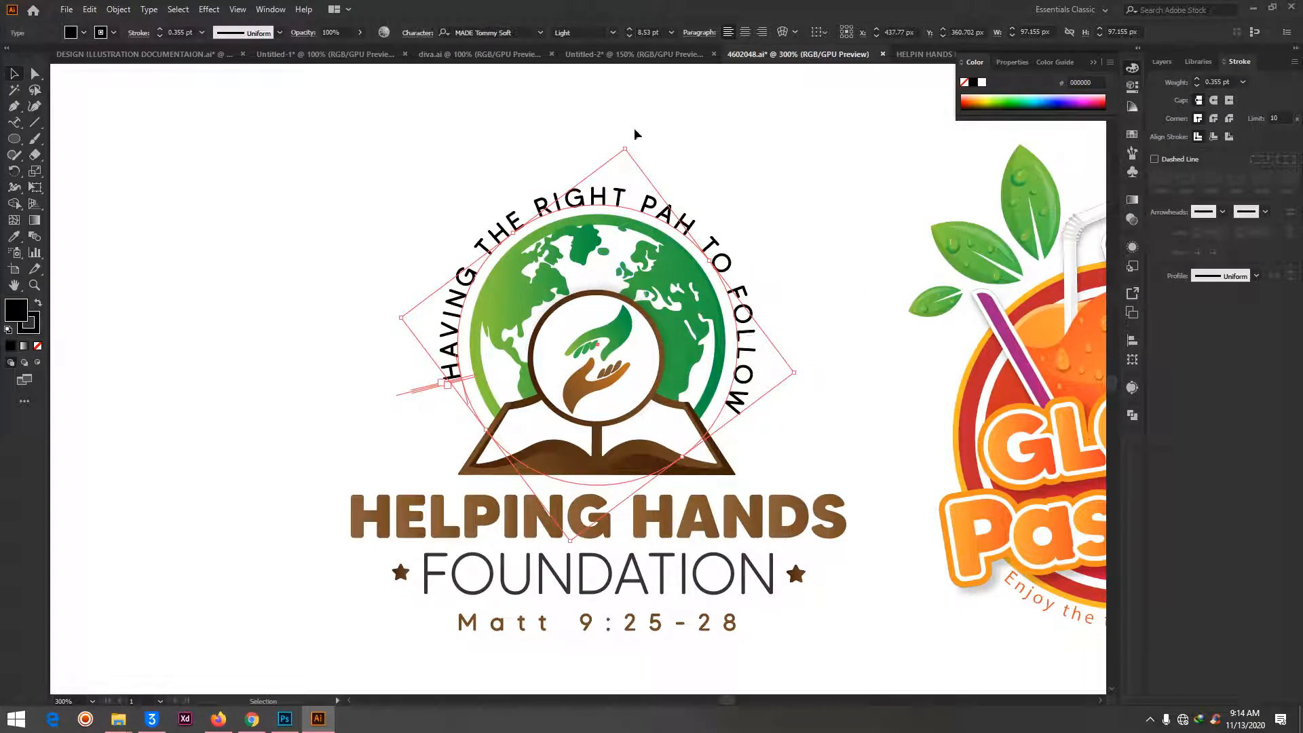
- Rotate the tagline slightly counterclockwise and move it off the logo into the empty area above and left of the globe
left_click_drag(629, 141, 582, 160)
left_click_drag(644, 359, 350, 118)
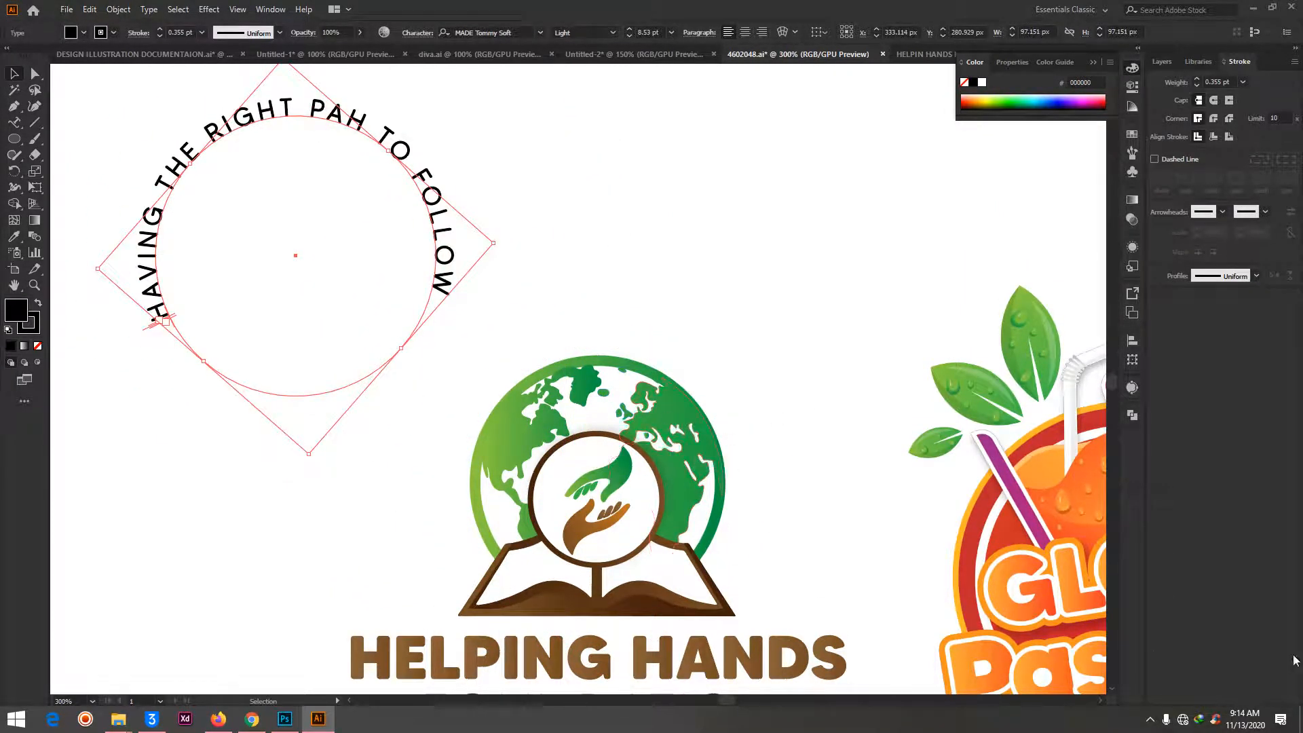
- Examine how the tagline under the Glow Pastries logo reads upright along the bottom of its circle
left_click_drag(1103, 526, 1022, 510)
scroll(1072, 498, "right", 8)
scroll(1051, 490, "down", 7)
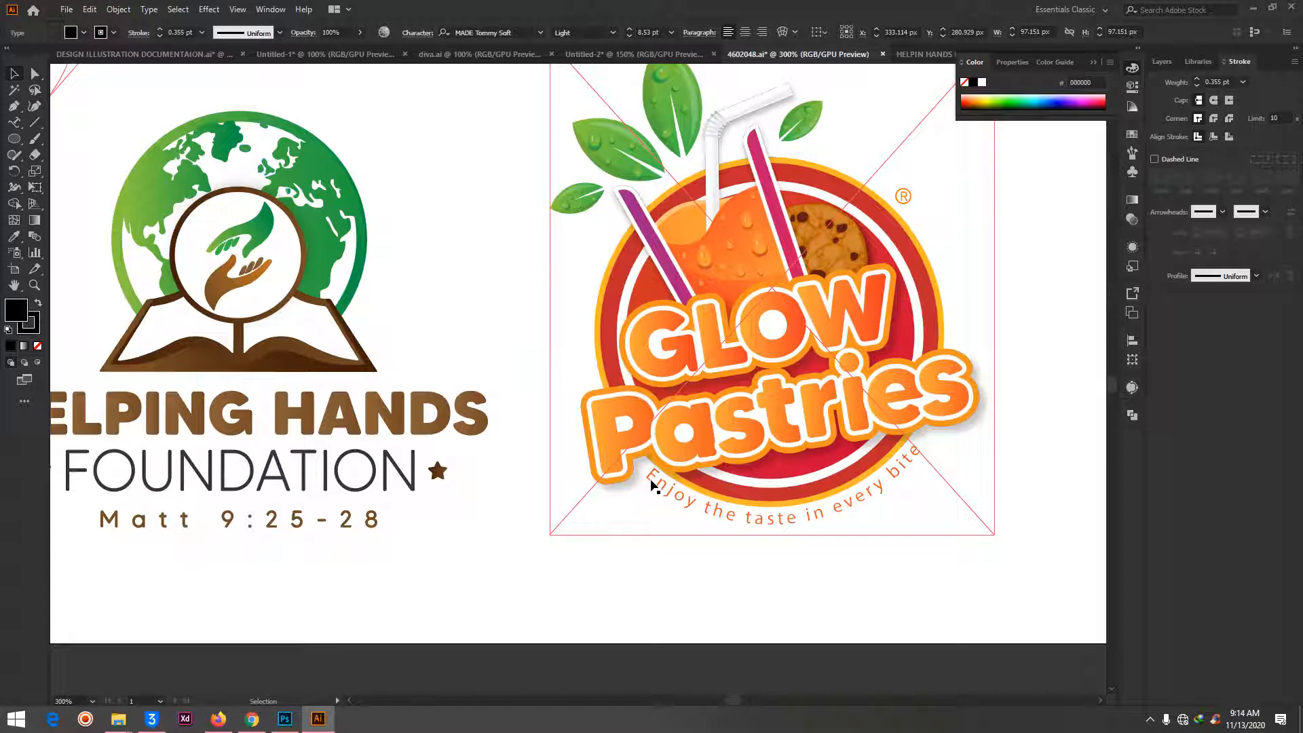
left_click(1011, 430)
key("a")
scroll(352, 415, "left", 4)
scroll(352, 415, "left", 7)
key("v")
scroll(323, 421, "up", 6)
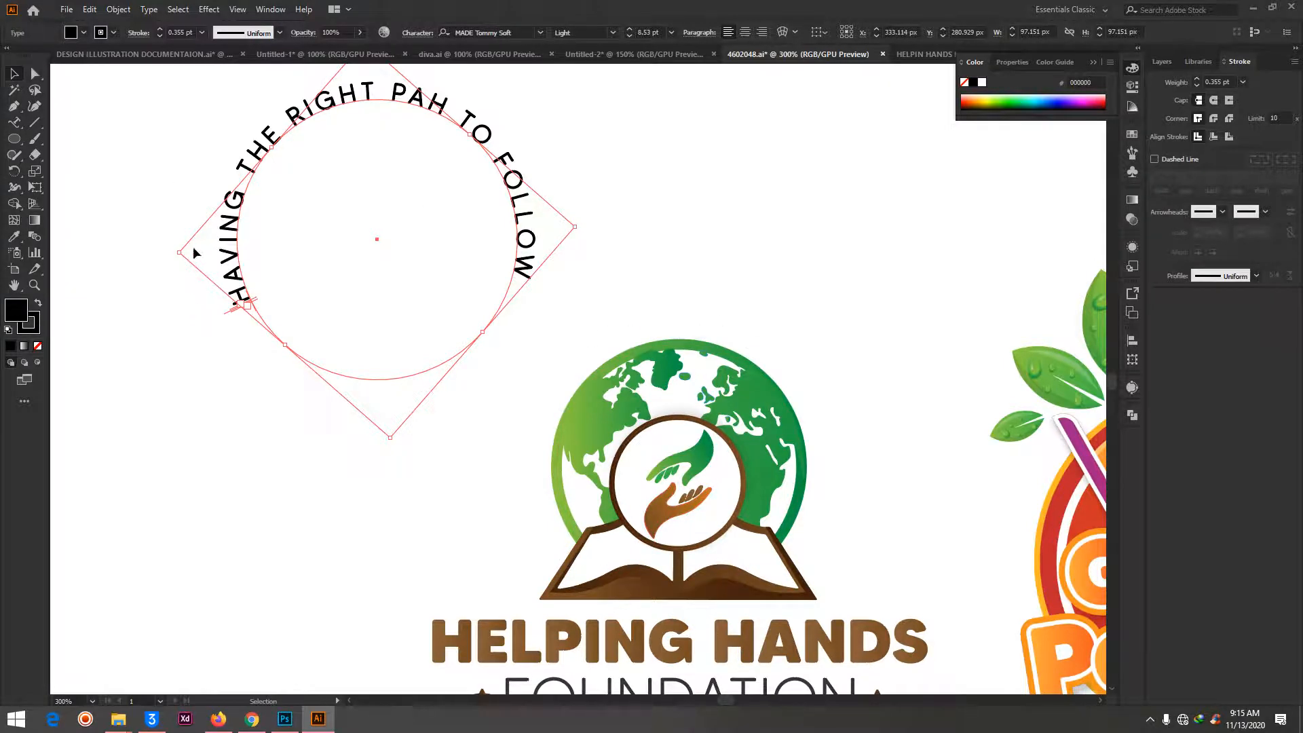
- Rotate the circular text by about half a turn so it runs along the lower half of its circle
left_click_drag(171, 252, 584, 227)
left_click(699, 174)
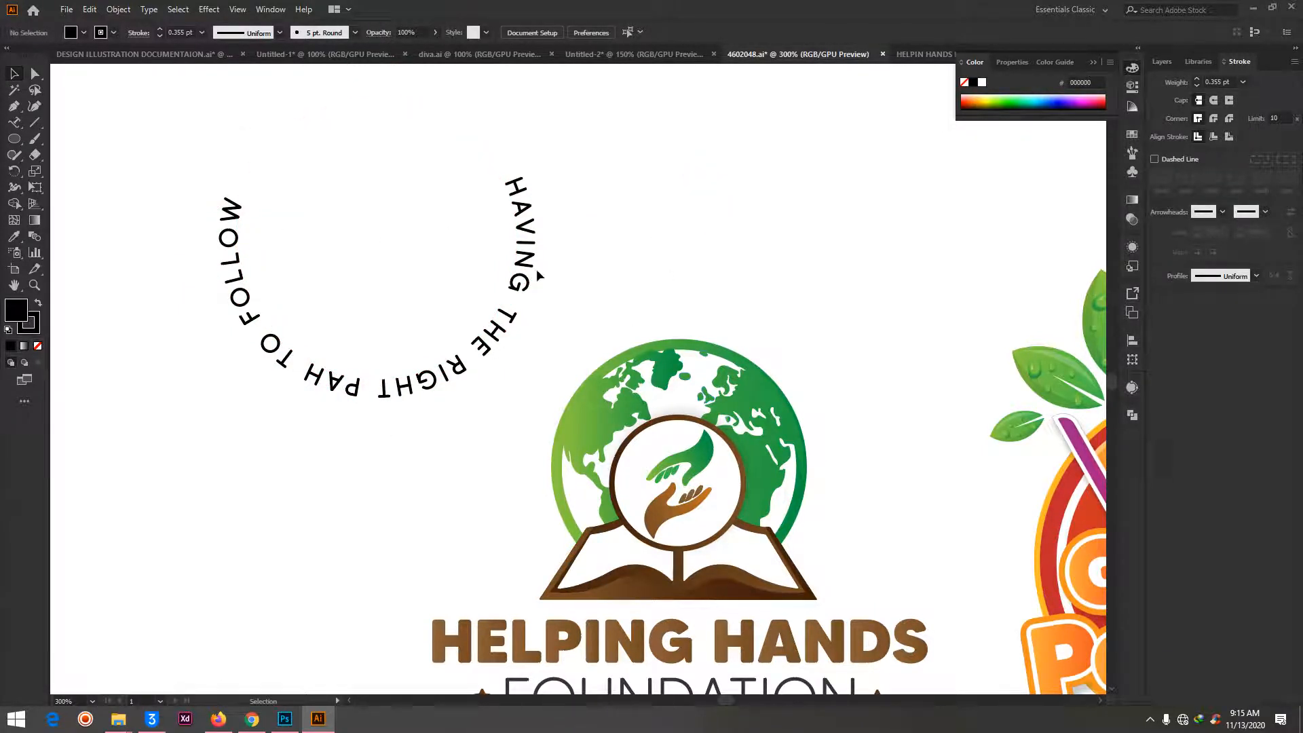
left_click(507, 188)
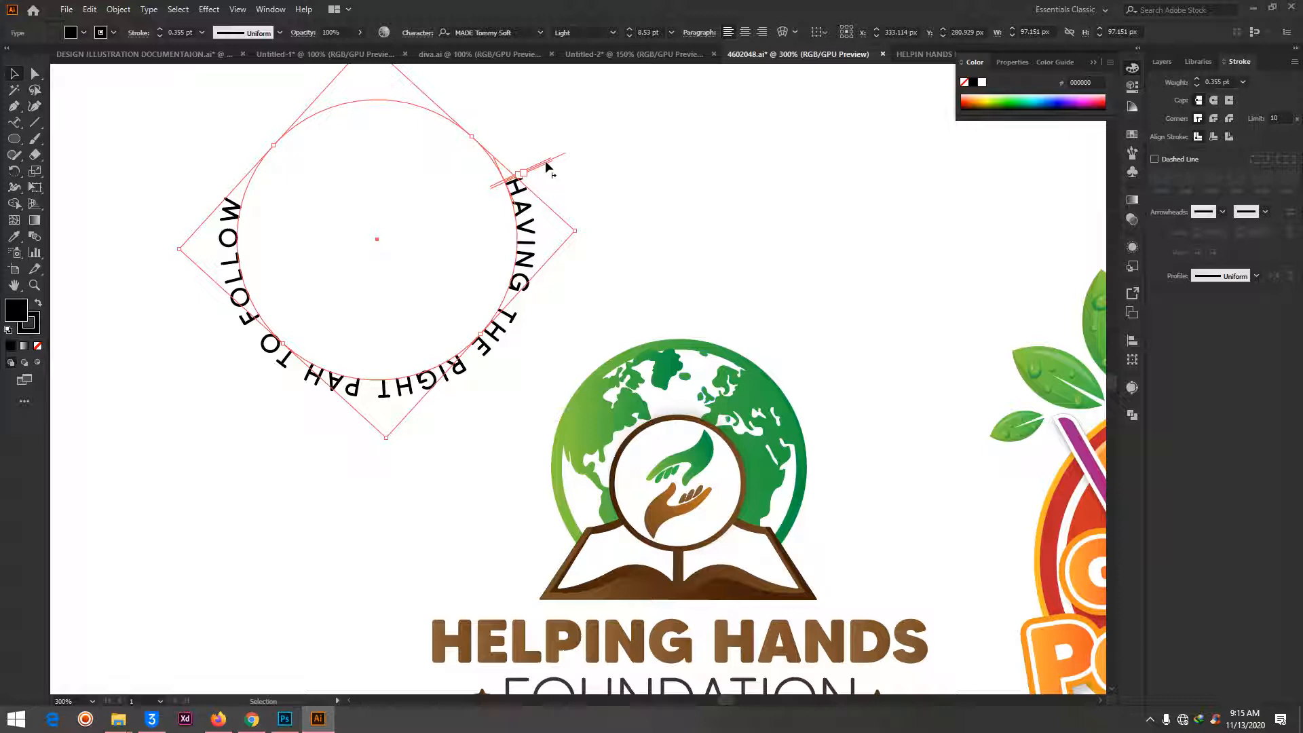
- Try flipping the circular text across its path to the inside of the circle, then return it to the outside
left_click_drag(561, 155, 450, 261)
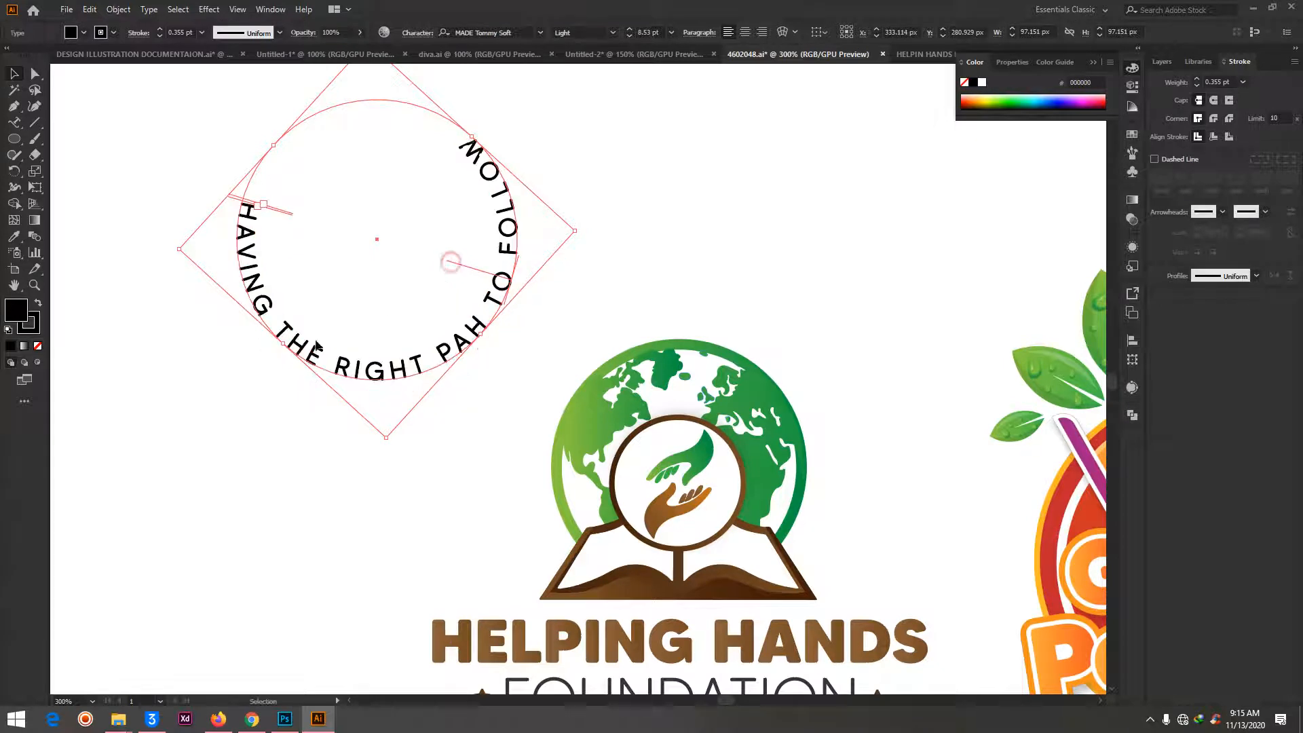
left_click(624, 149)
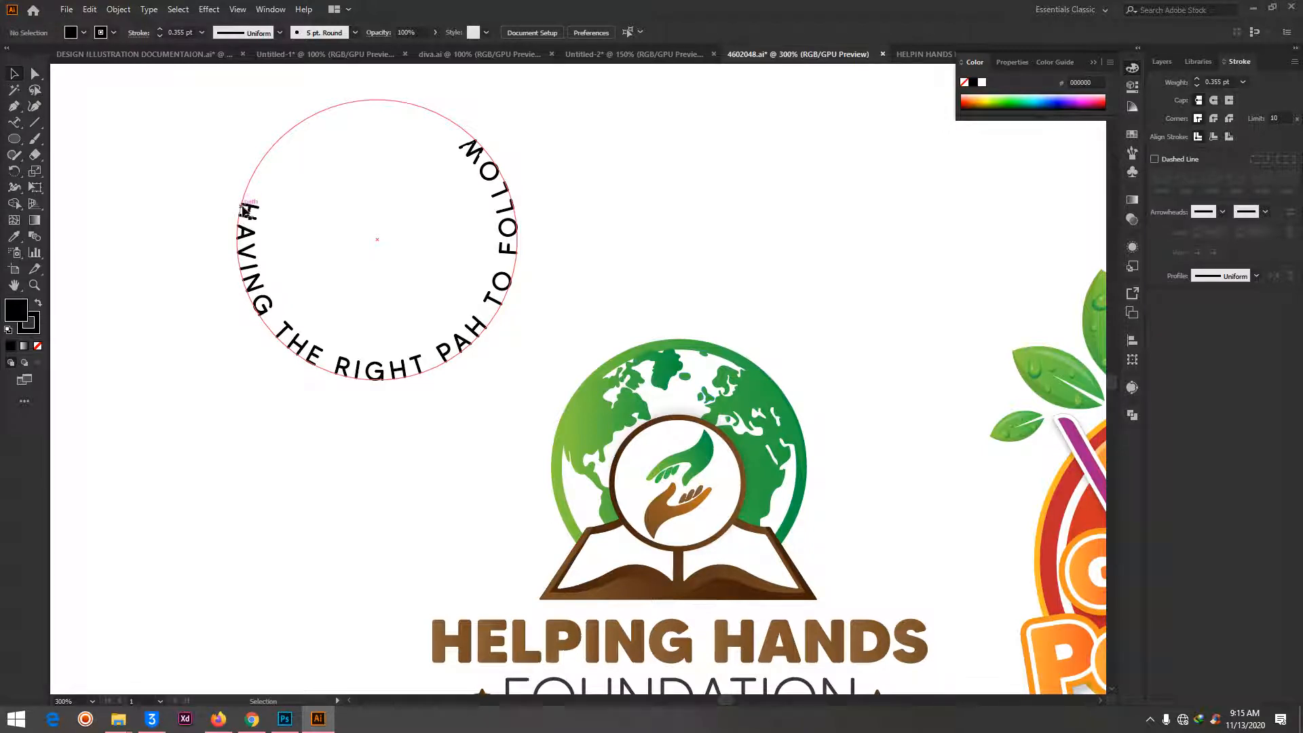
left_click(475, 135)
left_click_drag(454, 265, 580, 208)
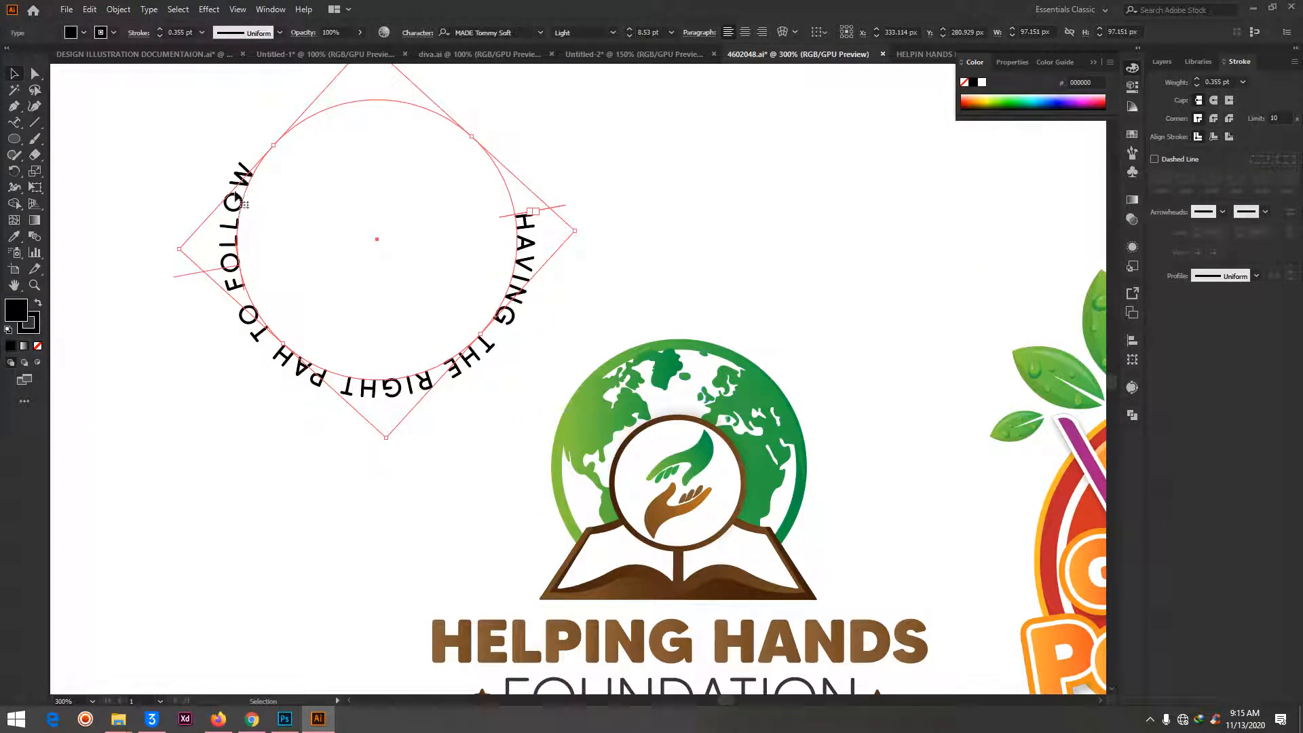
- Adjust the text's start point and rotation so it runs outside the lower half of the circle from the upper right
left_click_drag(582, 233, 579, 177)
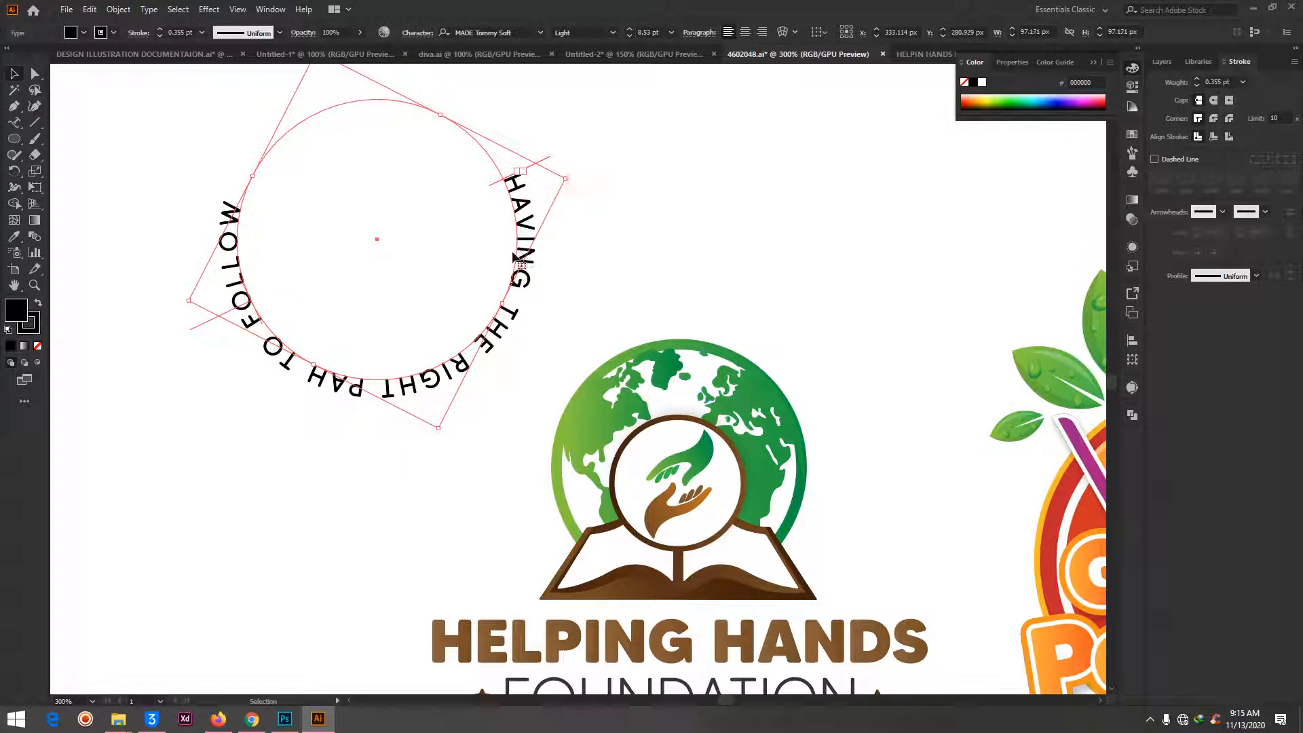
left_click_drag(542, 164, 480, 189)
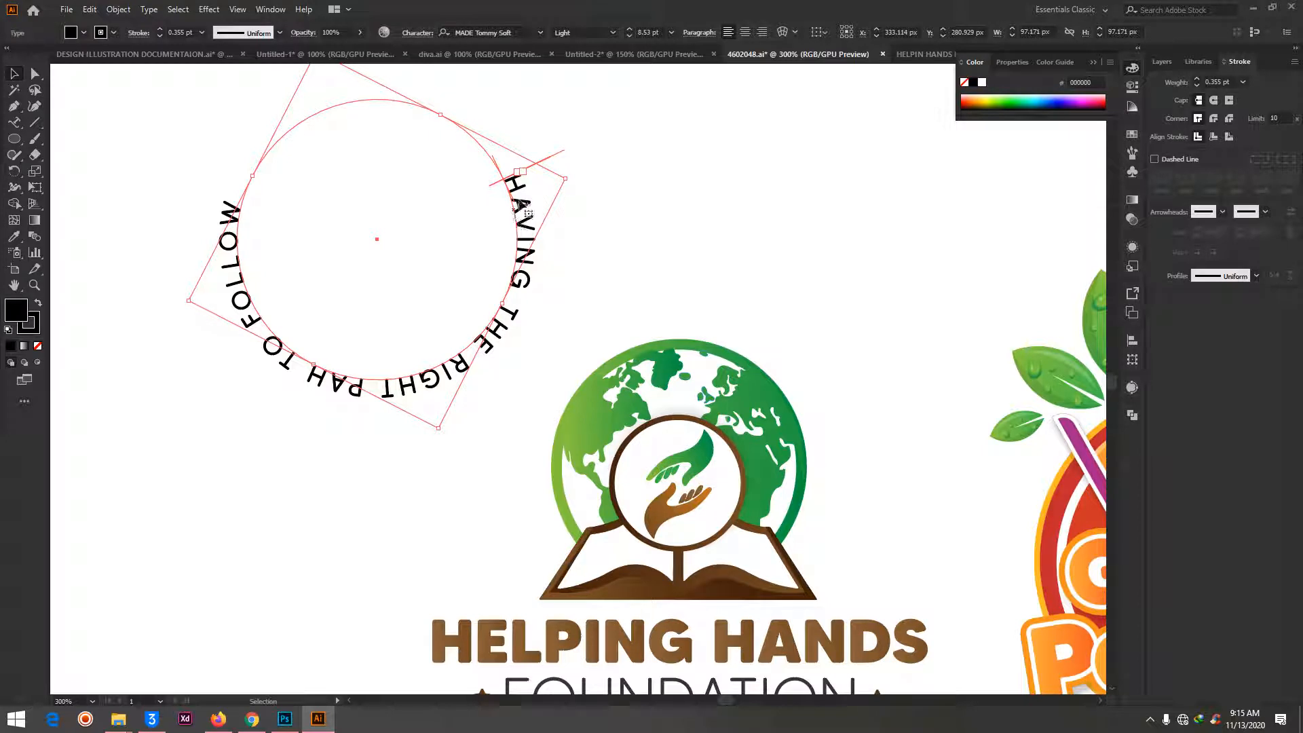
left_click_drag(561, 152, 376, 450)
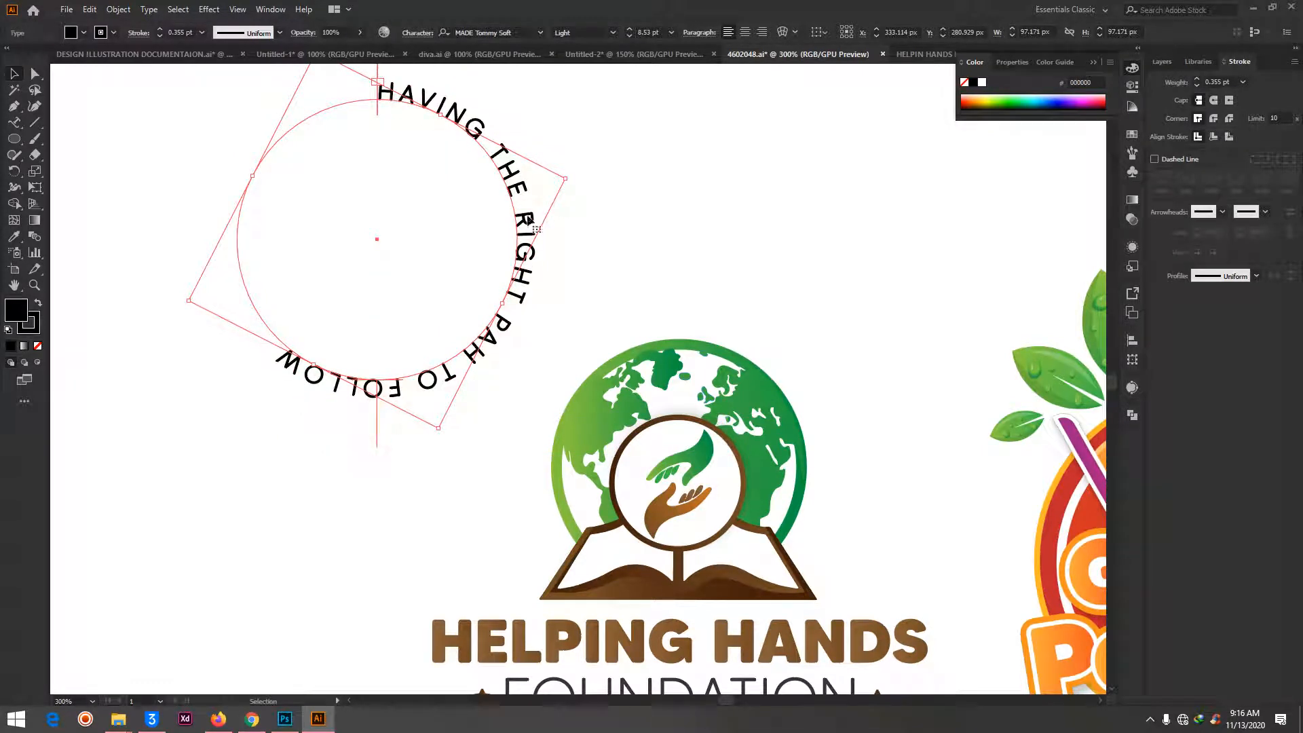
left_click_drag(578, 177, 509, 373)
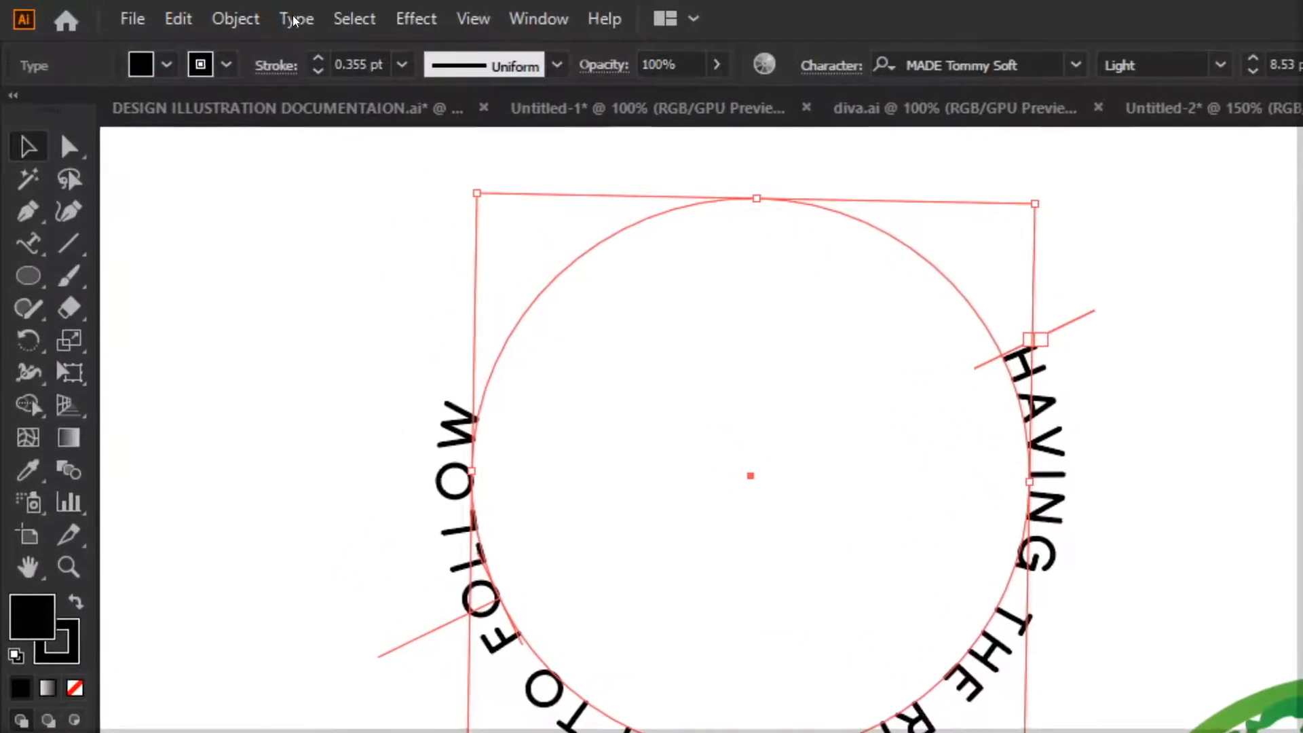
- Set the circular text's Type on a Path options to Flip with Align to Path at Ascender, with Preview on
left_click(148, 10)
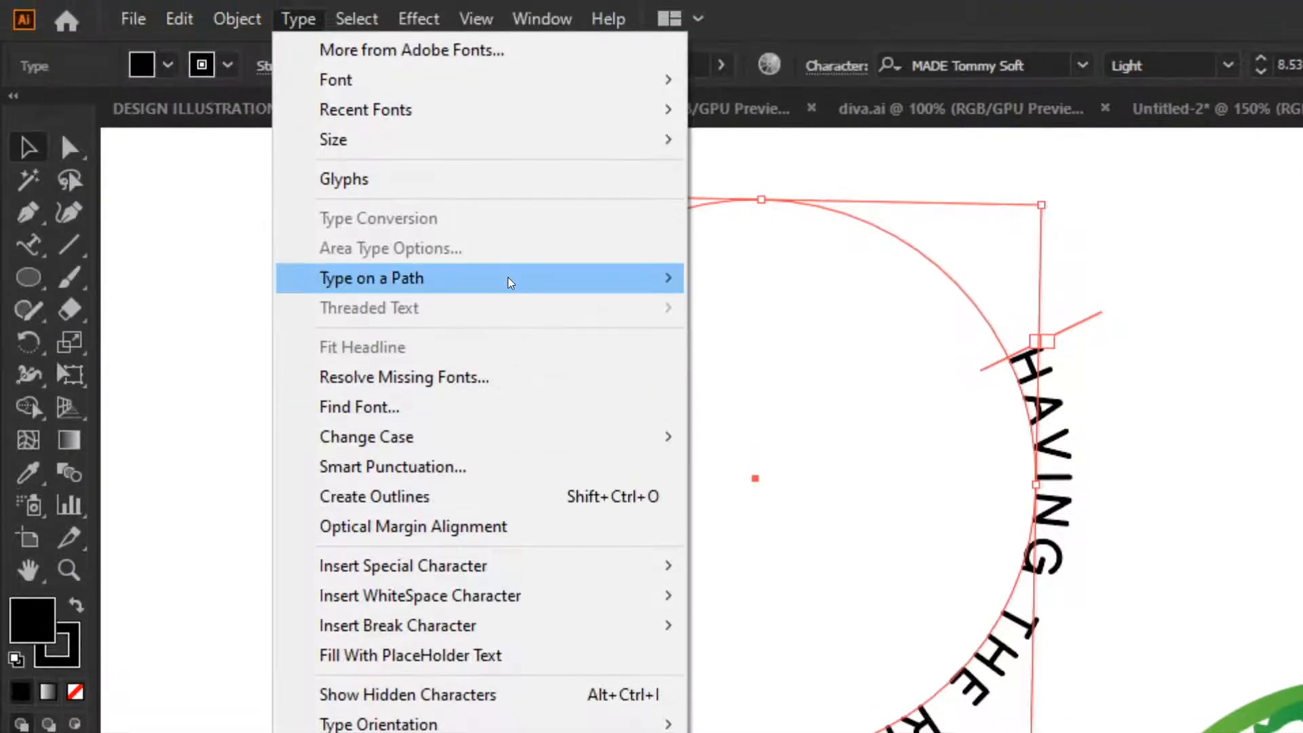
mouse_move(508, 280)
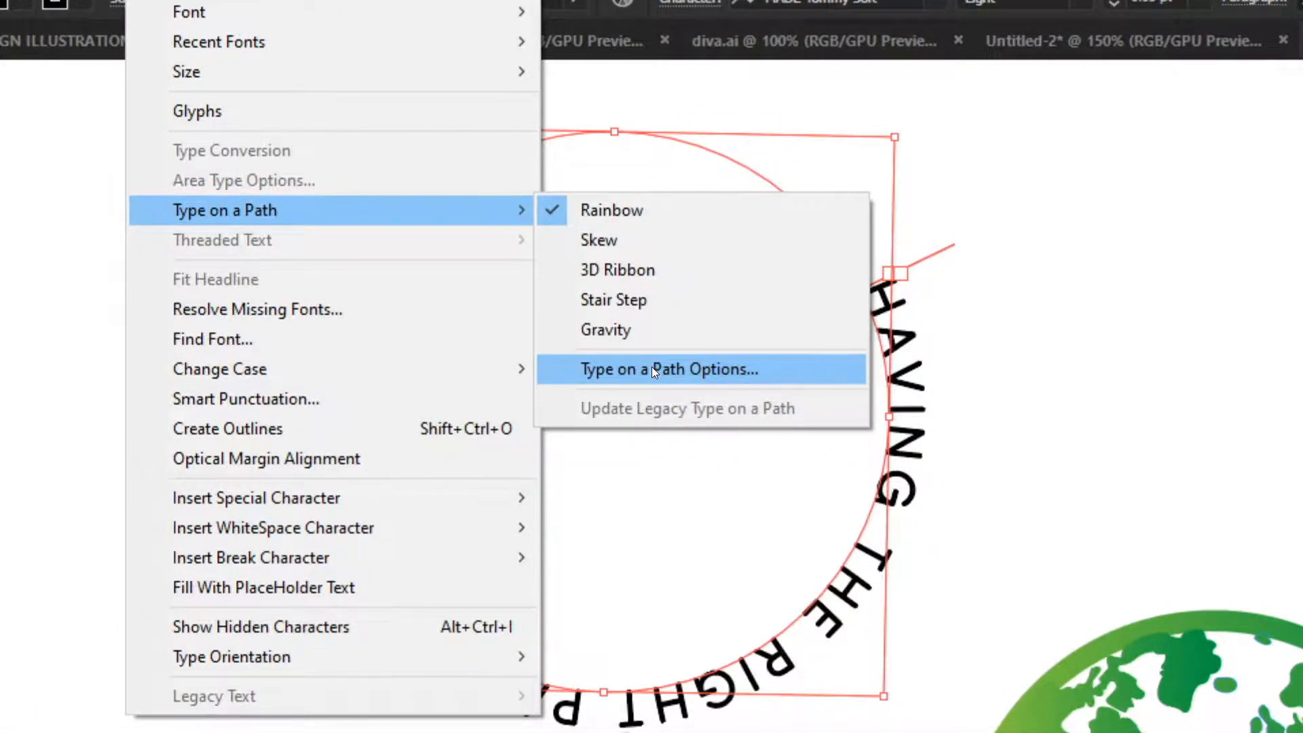
left_click(651, 374)
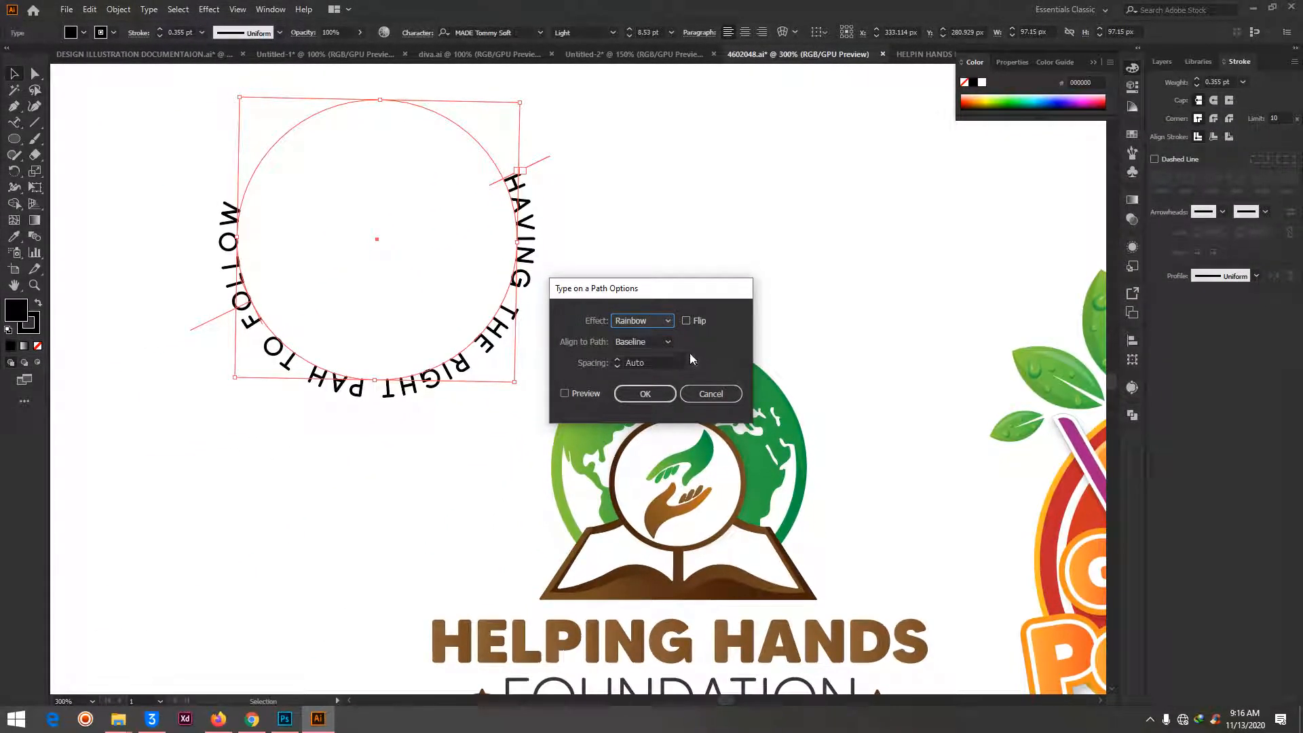
left_click(687, 320)
left_click(565, 393)
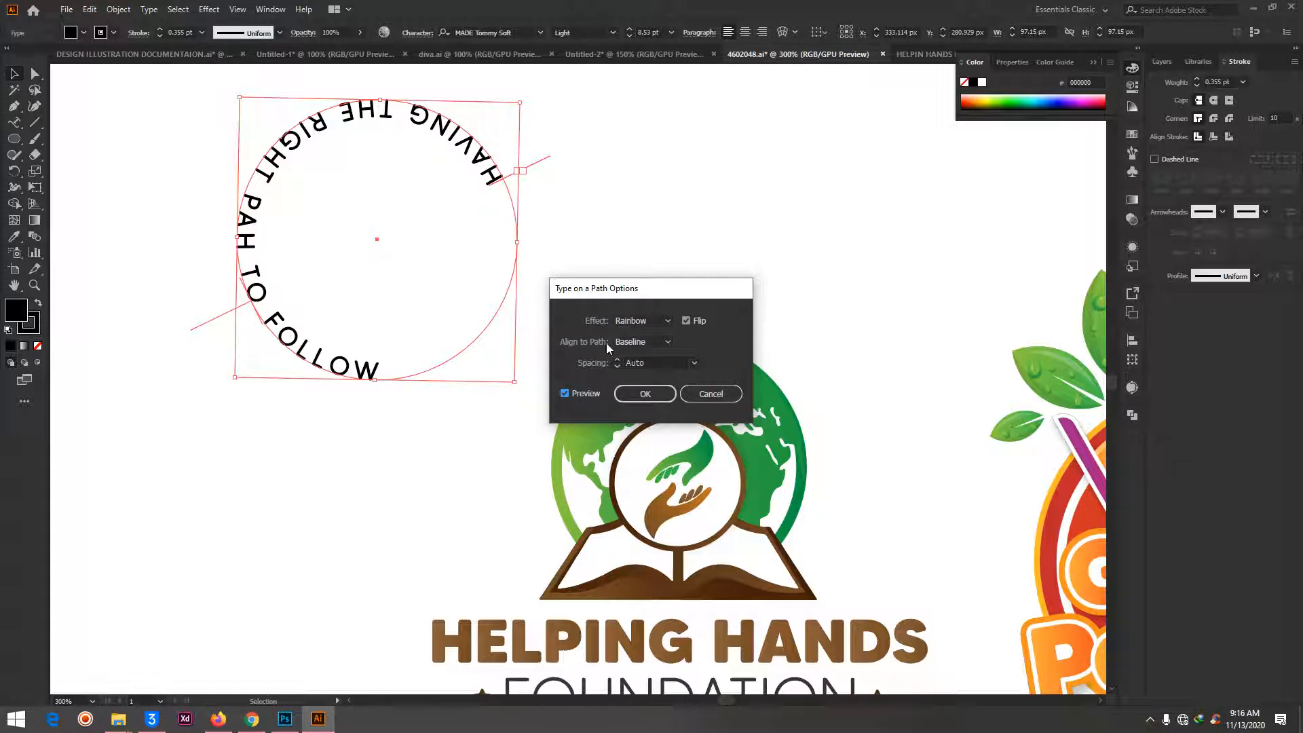
left_click(668, 342)
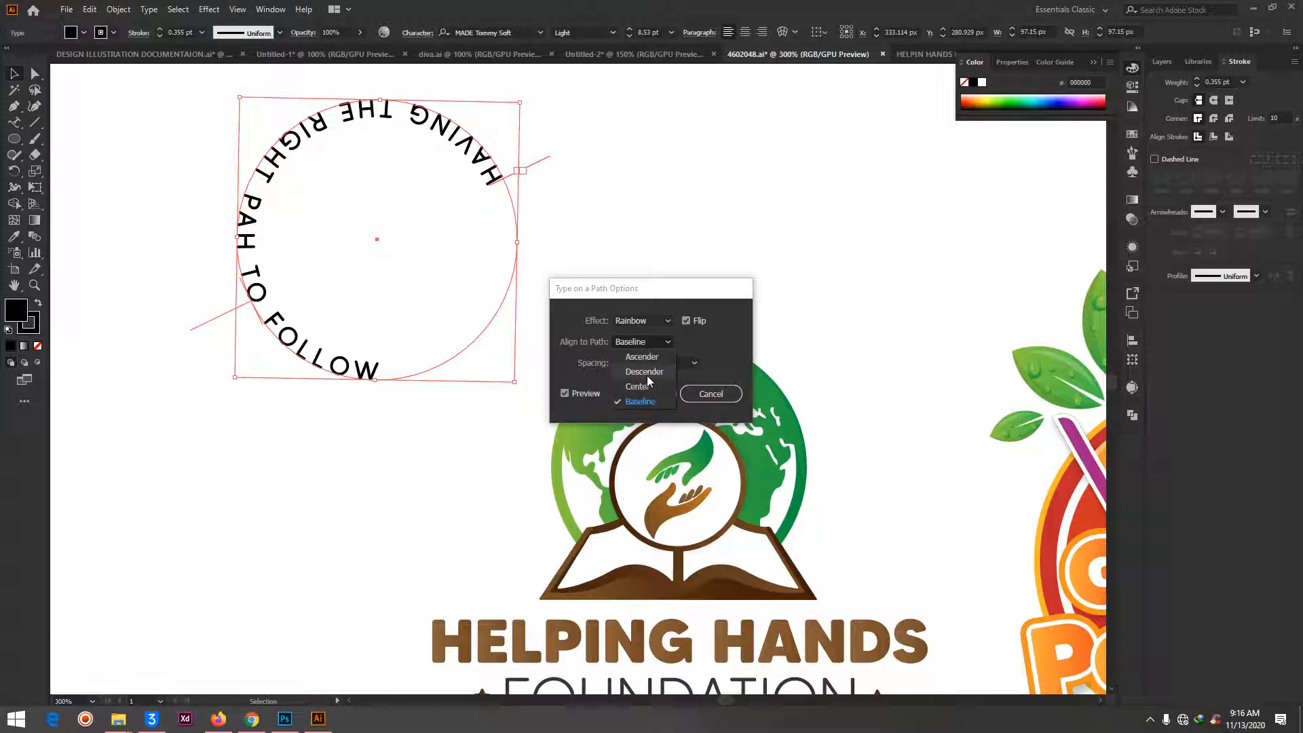
left_click(648, 356)
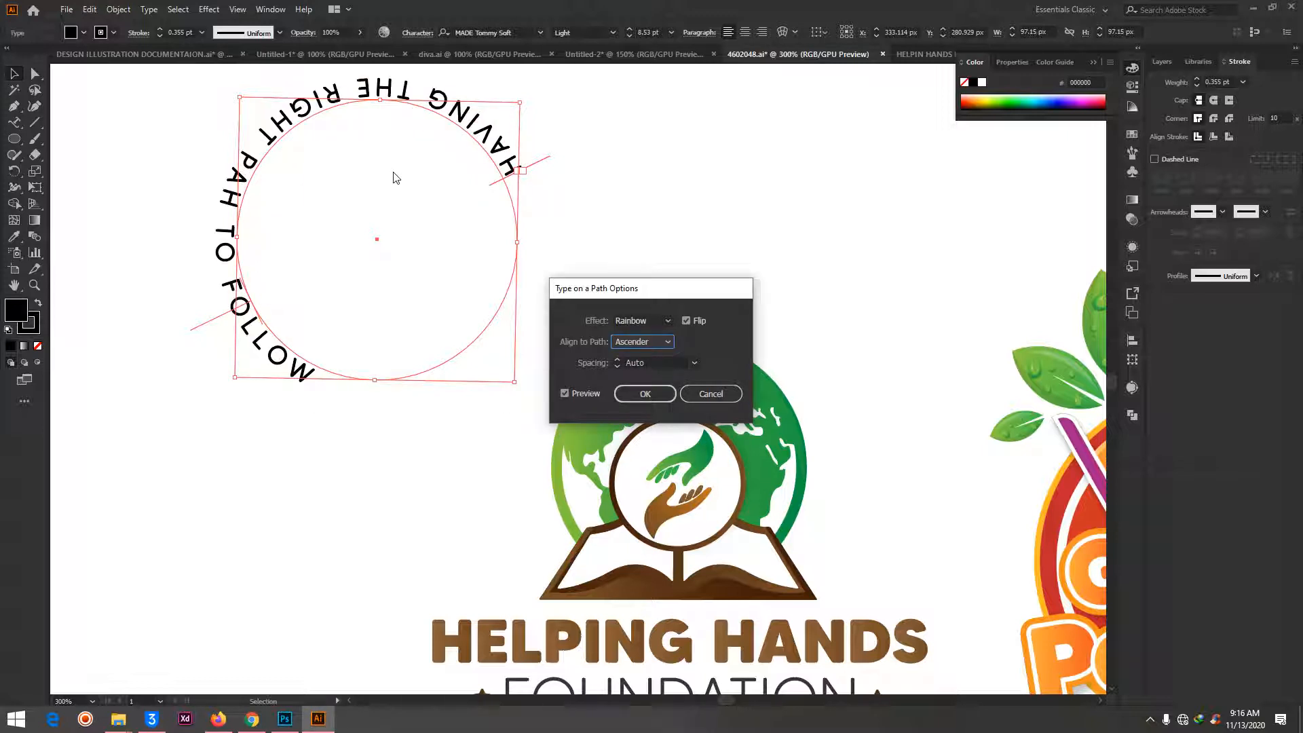
left_click(643, 394)
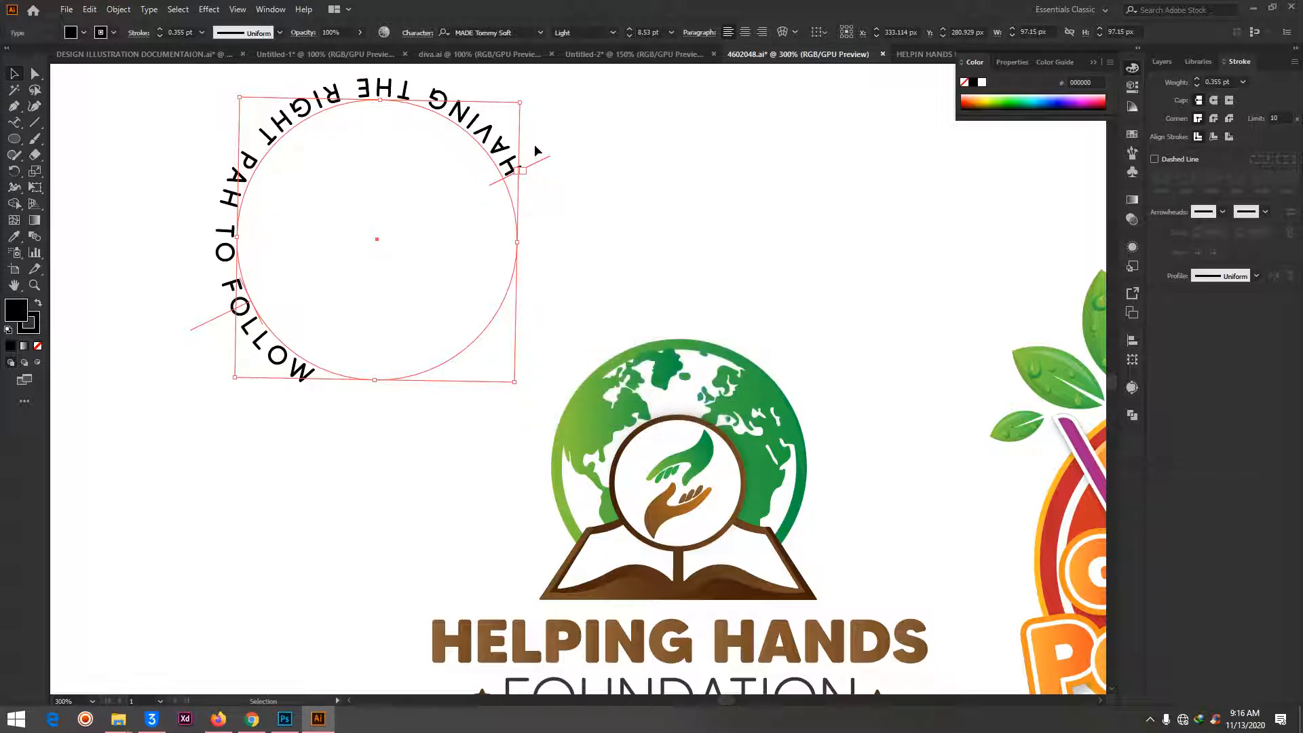
- Rotate the flipped text to read upright along the circle's lower half and move it into the open space above the logos
left_click_drag(525, 105, 157, 265)
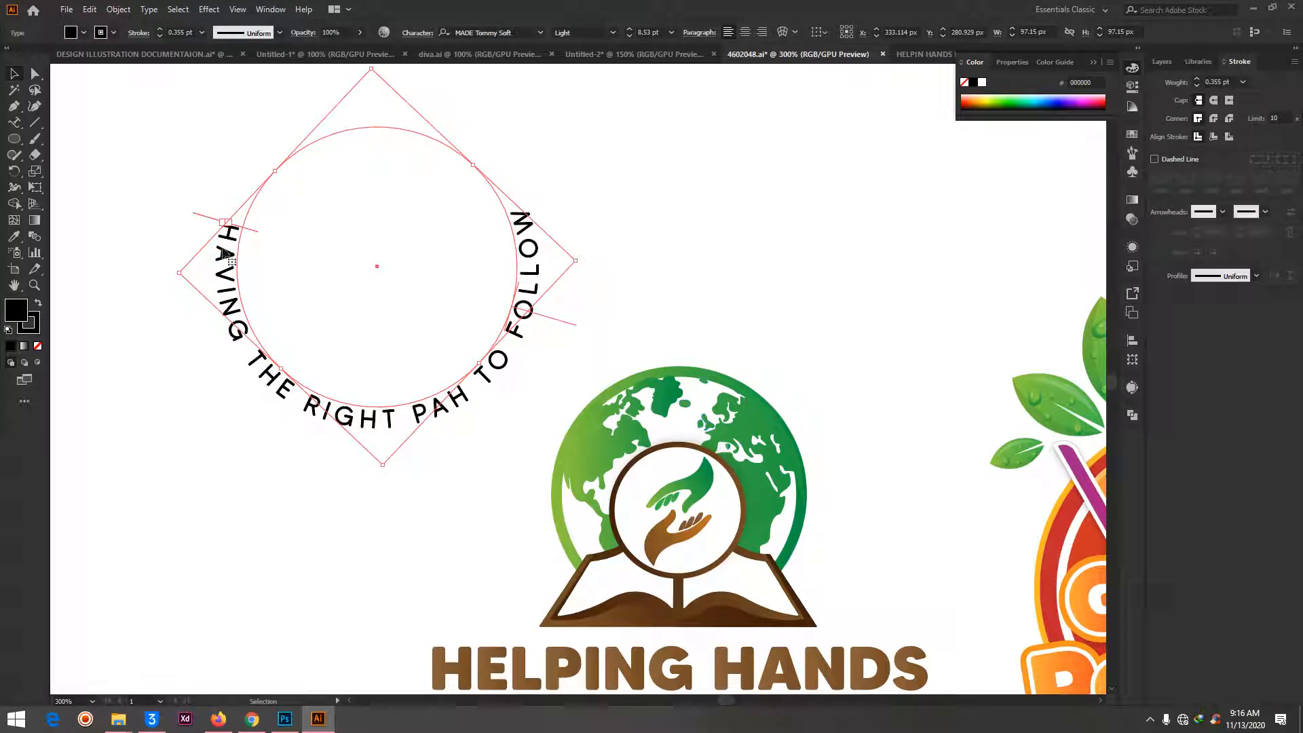
left_click(644, 221)
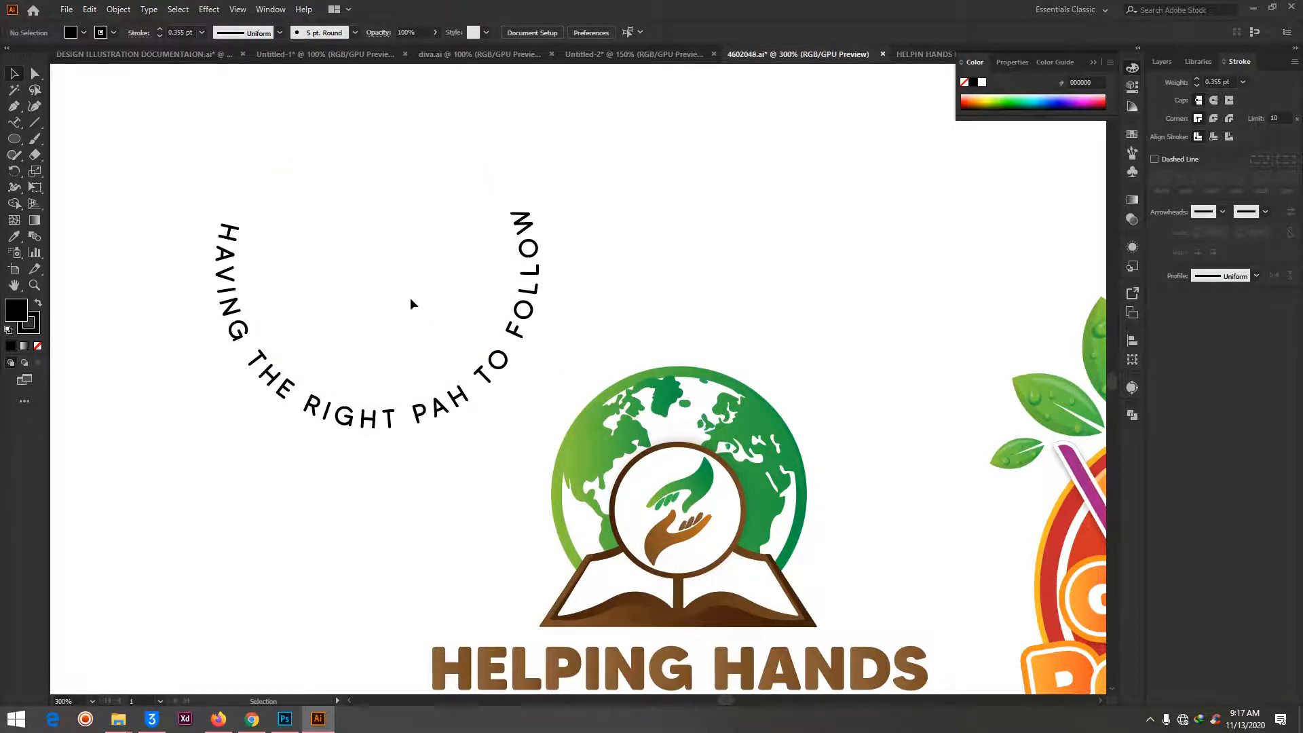
left_click_drag(377, 267, 865, 199)
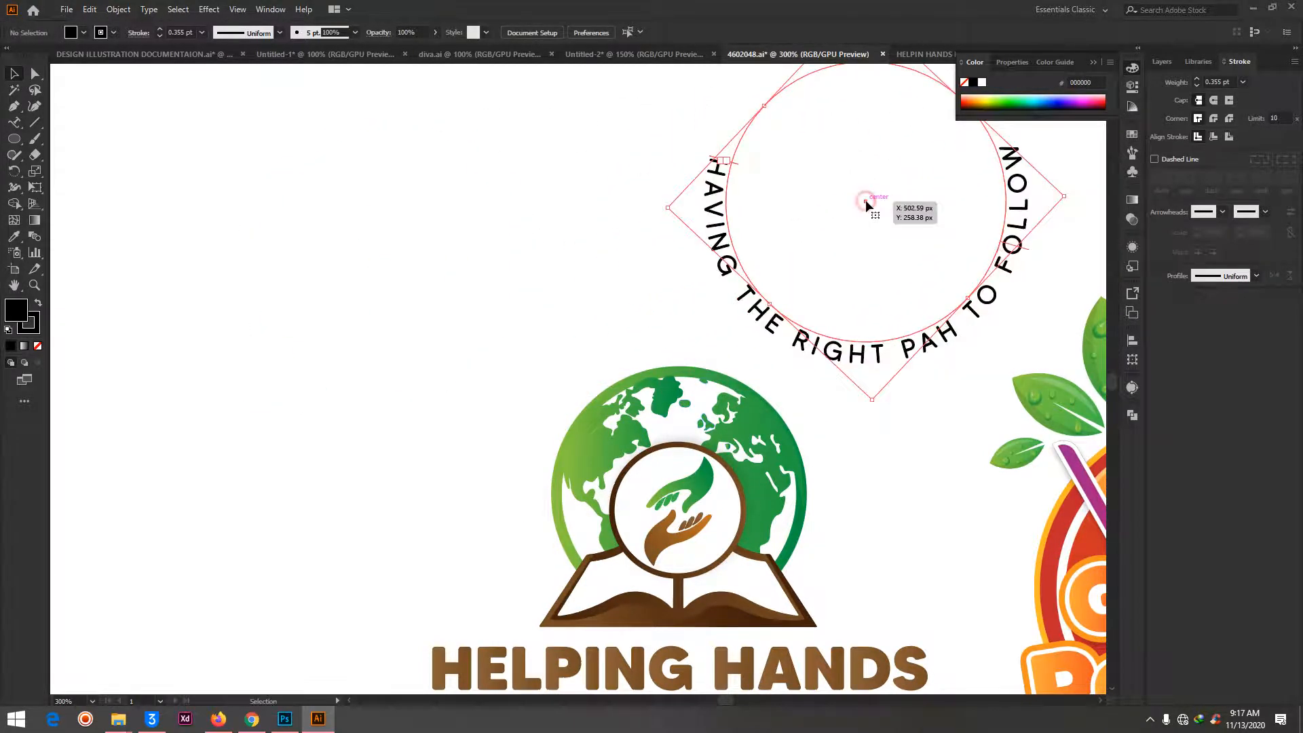
key("ctrl+minus")
key("ctrl+minus")
left_click_drag(584, 400, 645, 191)
- Draw a five-pointed star about 178 px wide in the empty area left of the circular text and remove its fill
left_click(15, 139)
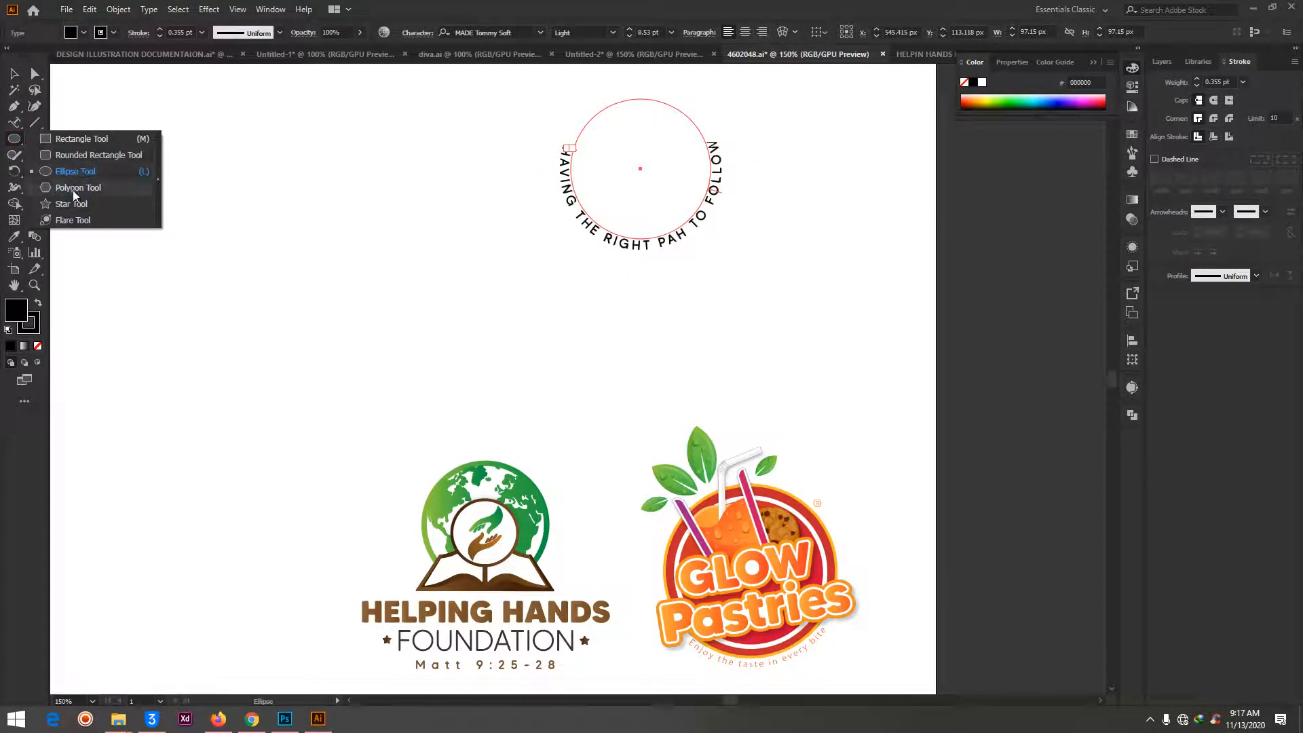
left_click_drag(227, 255, 310, 360)
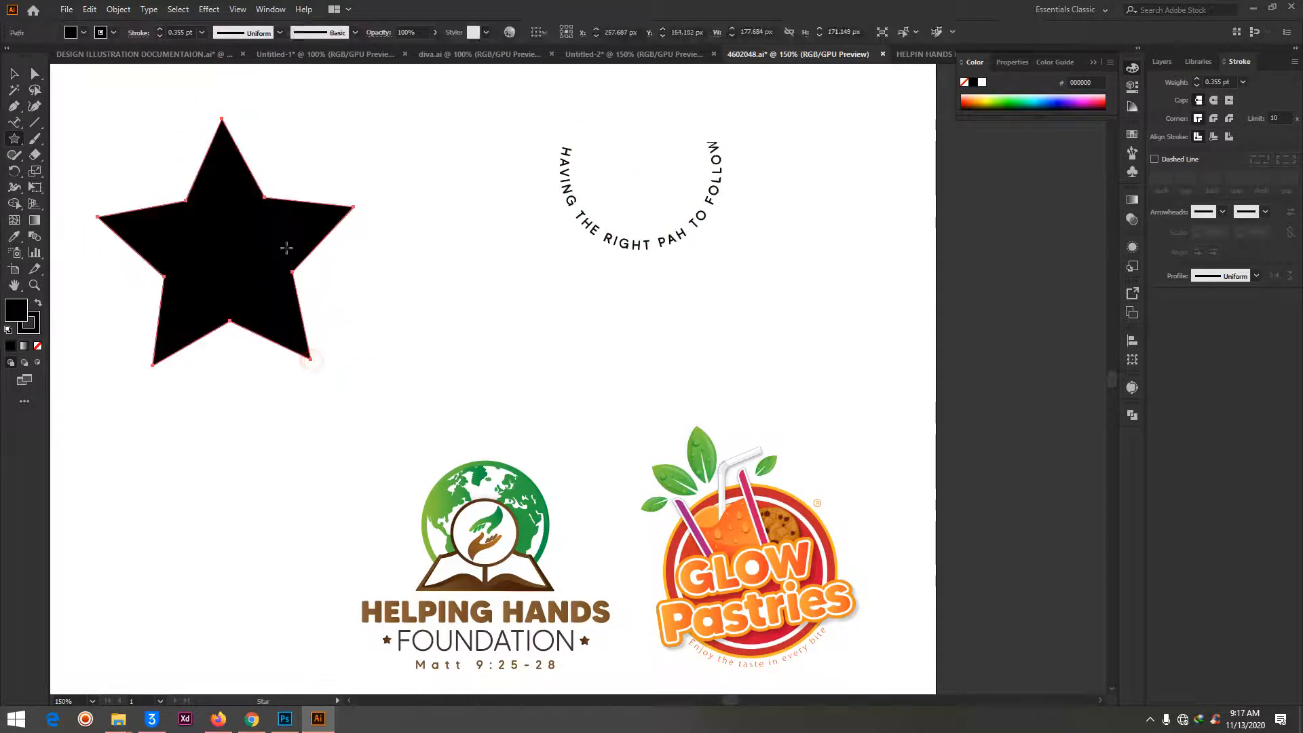
left_click(37, 345)
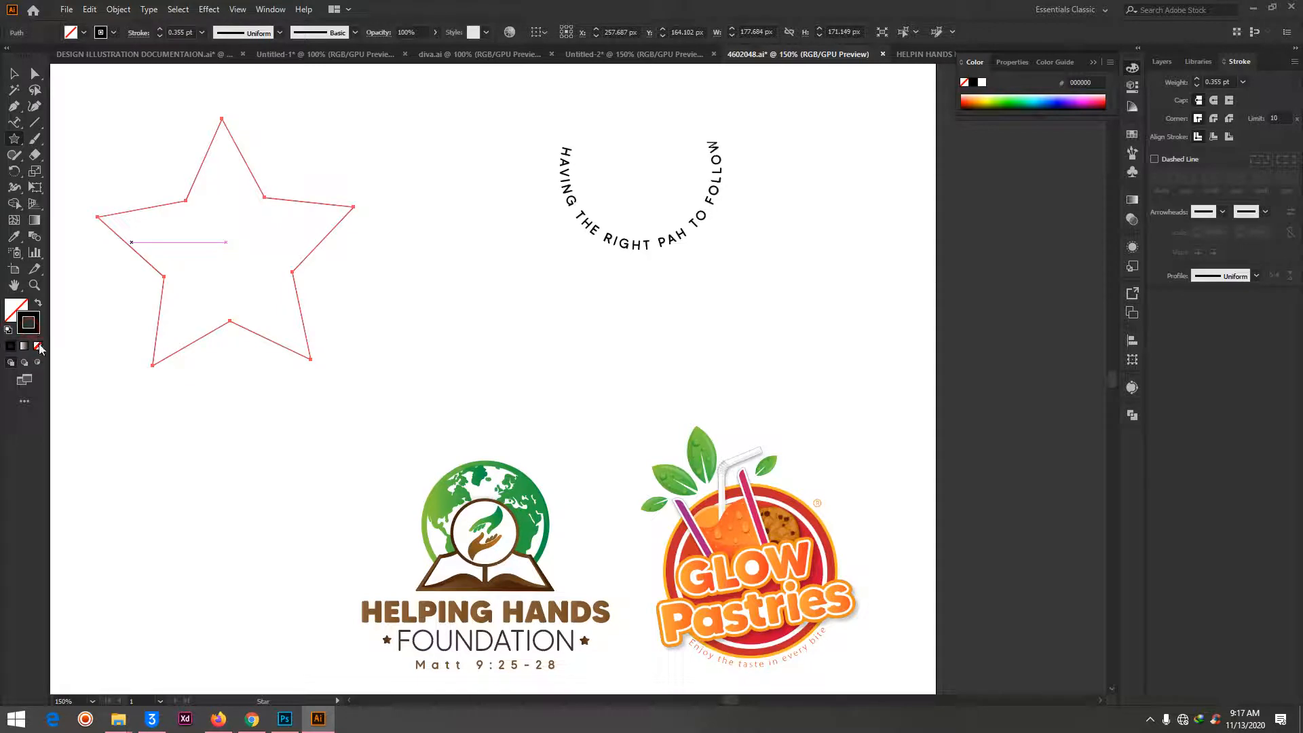
- Add type on a path along the star's outline, filling the whole outline with random capital letters
left_click(14, 122)
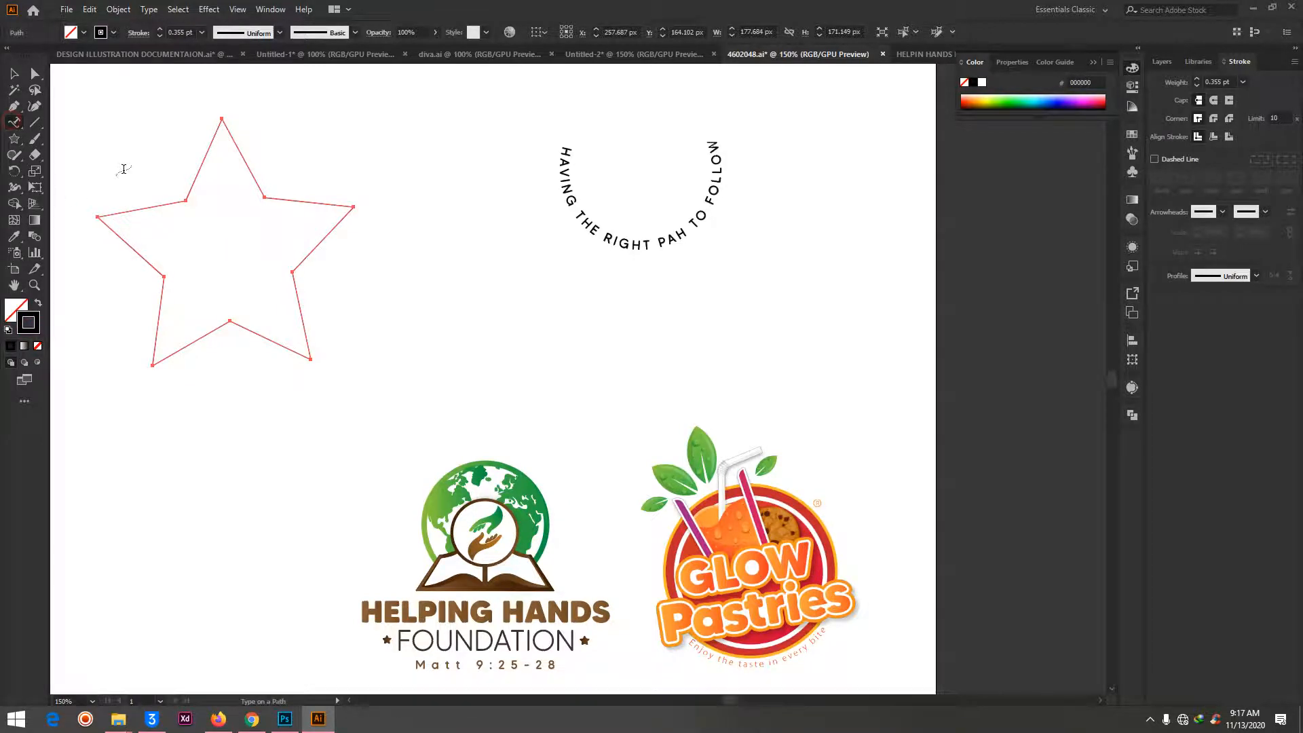
left_click(126, 212)
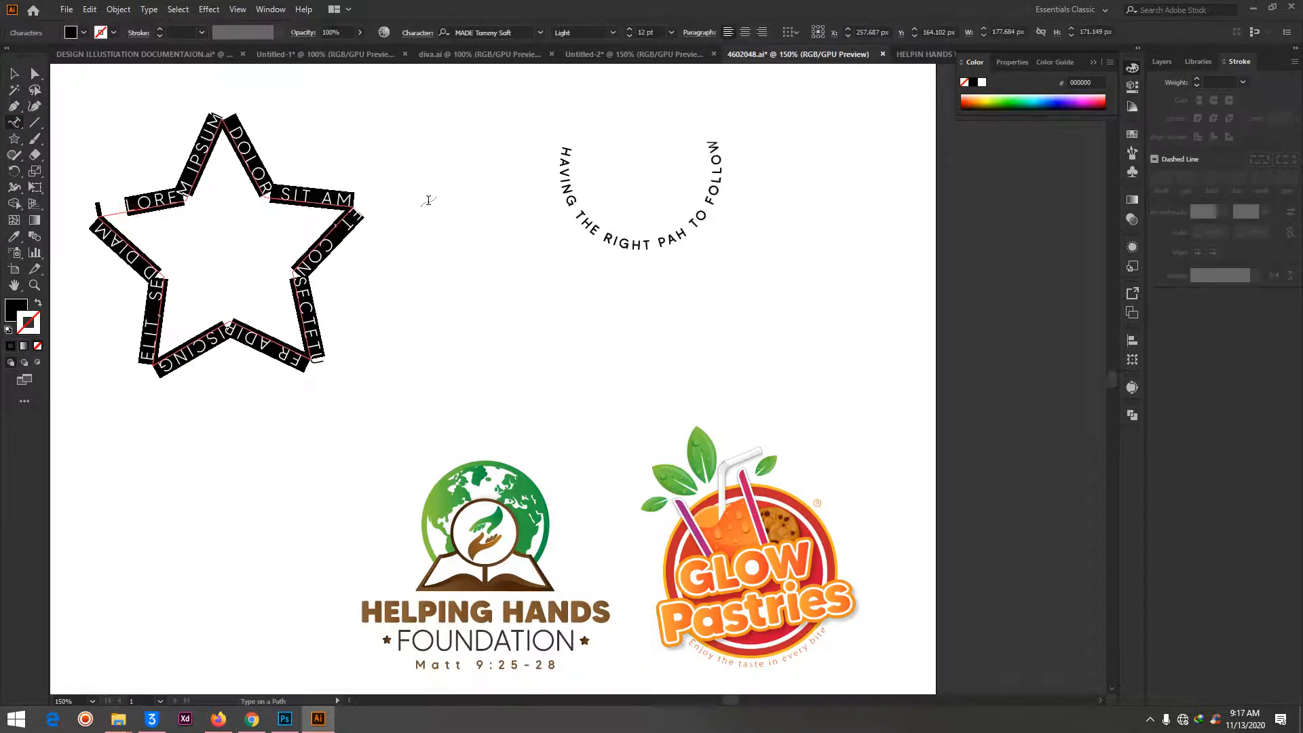
type("YHSHYREIJIFJOSGPOSJGIOJGIOJX")
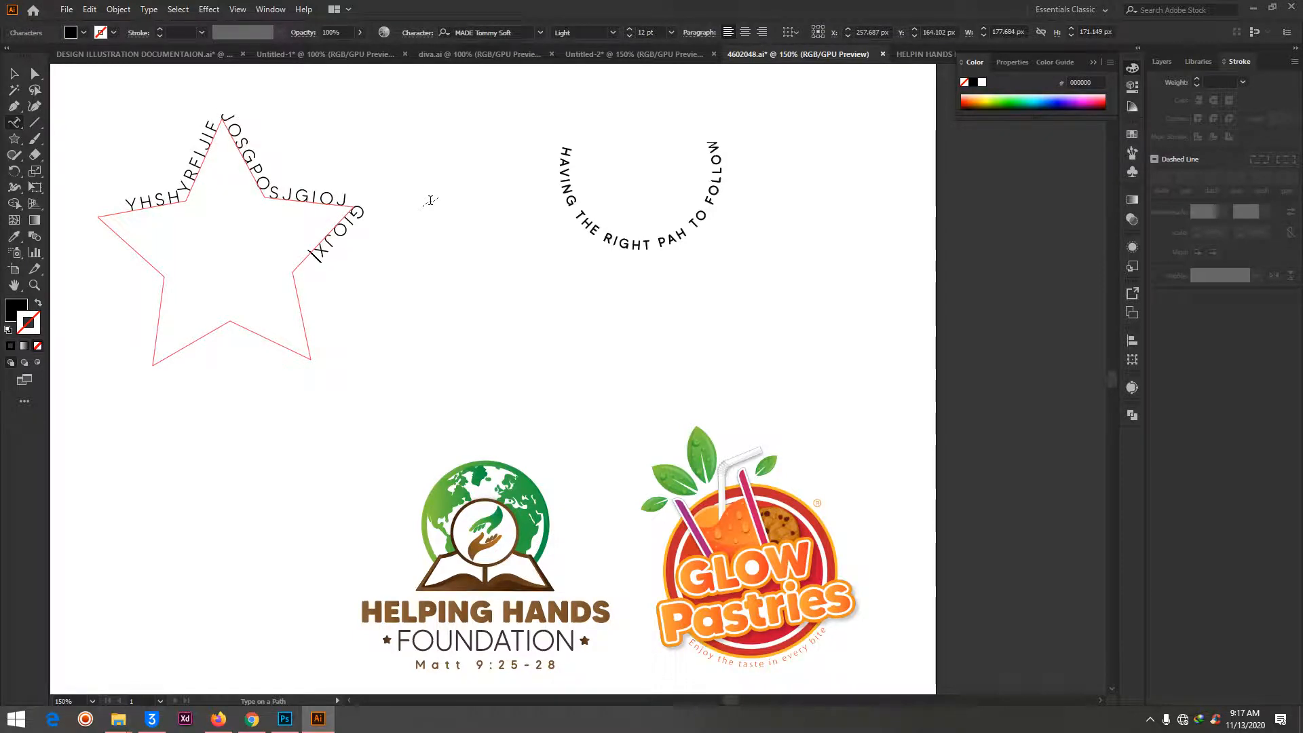
type("GKJIGHISJHGIDYSEGUIYSUFGYUSTGUDFYGU")
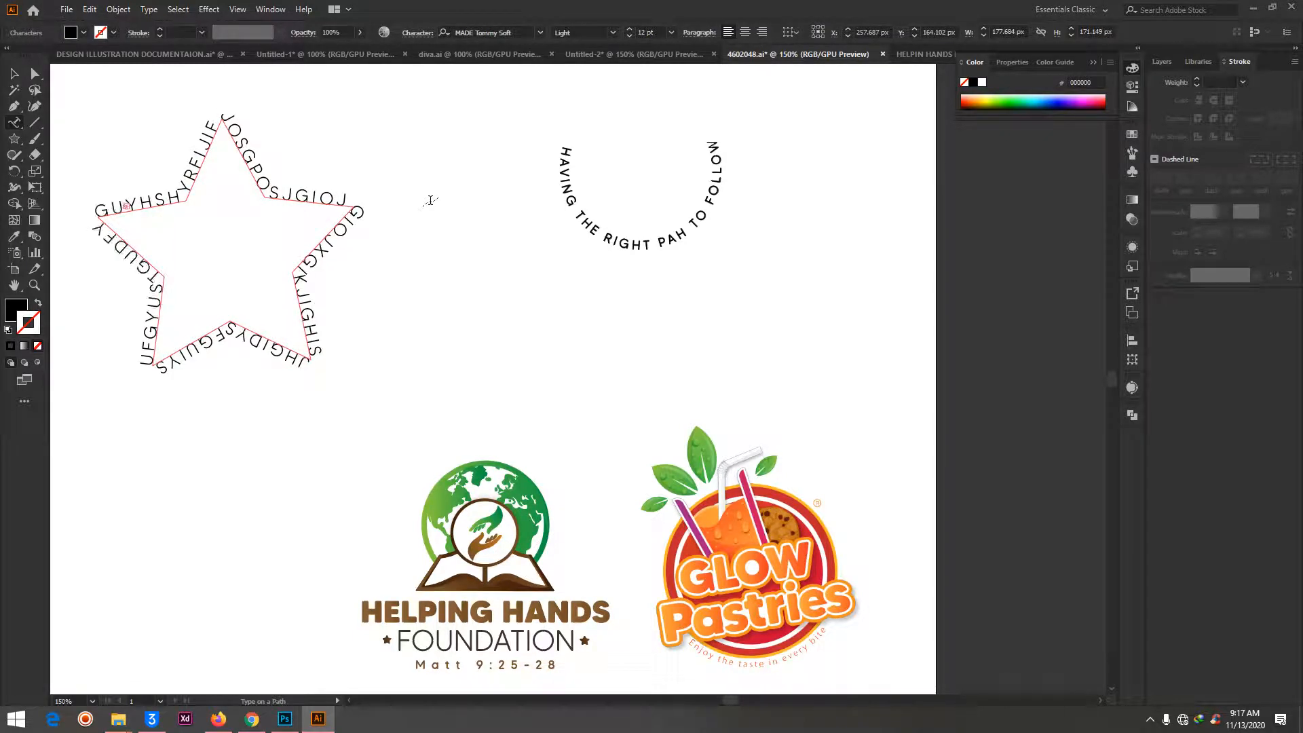
left_click(35, 73)
left_click(395, 145)
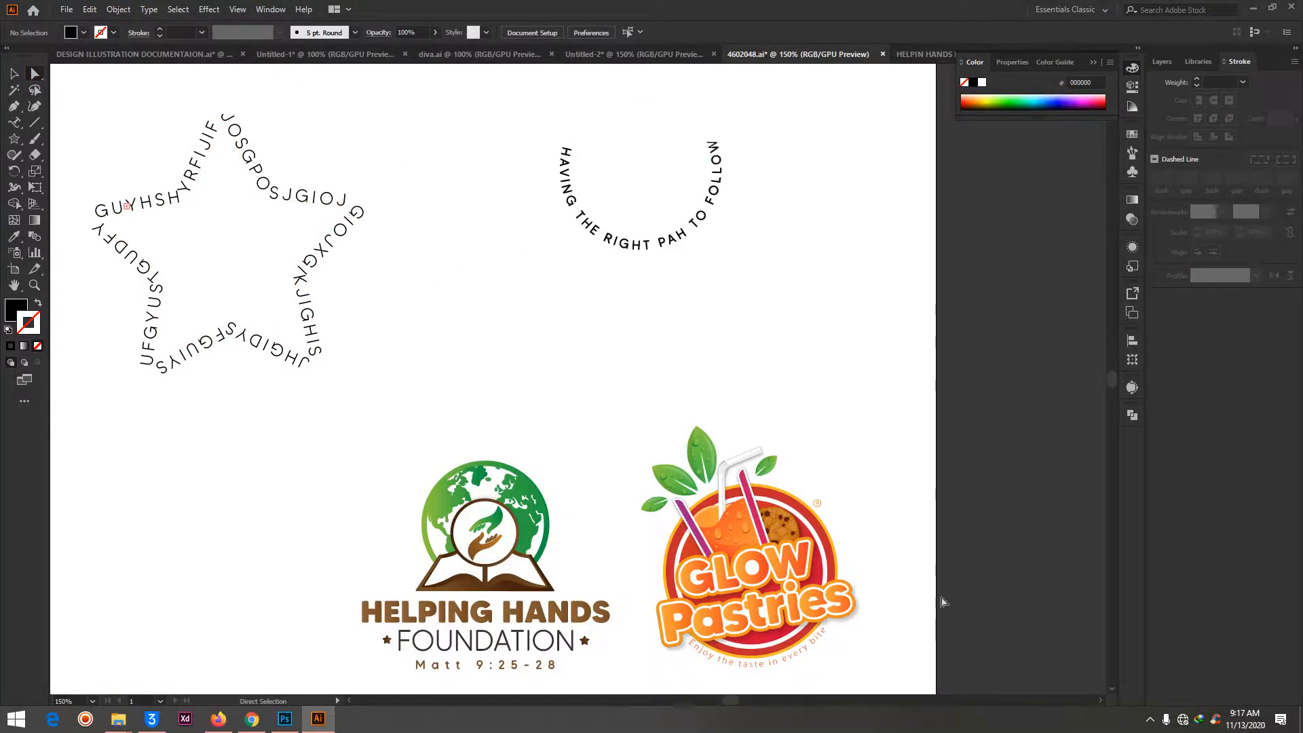
- Reposition the Glow Pastries logo slightly lower and to the right, beside the Helping Hands logo
left_click_drag(743, 563, 766, 527)
left_click(473, 493)
left_click(527, 394)
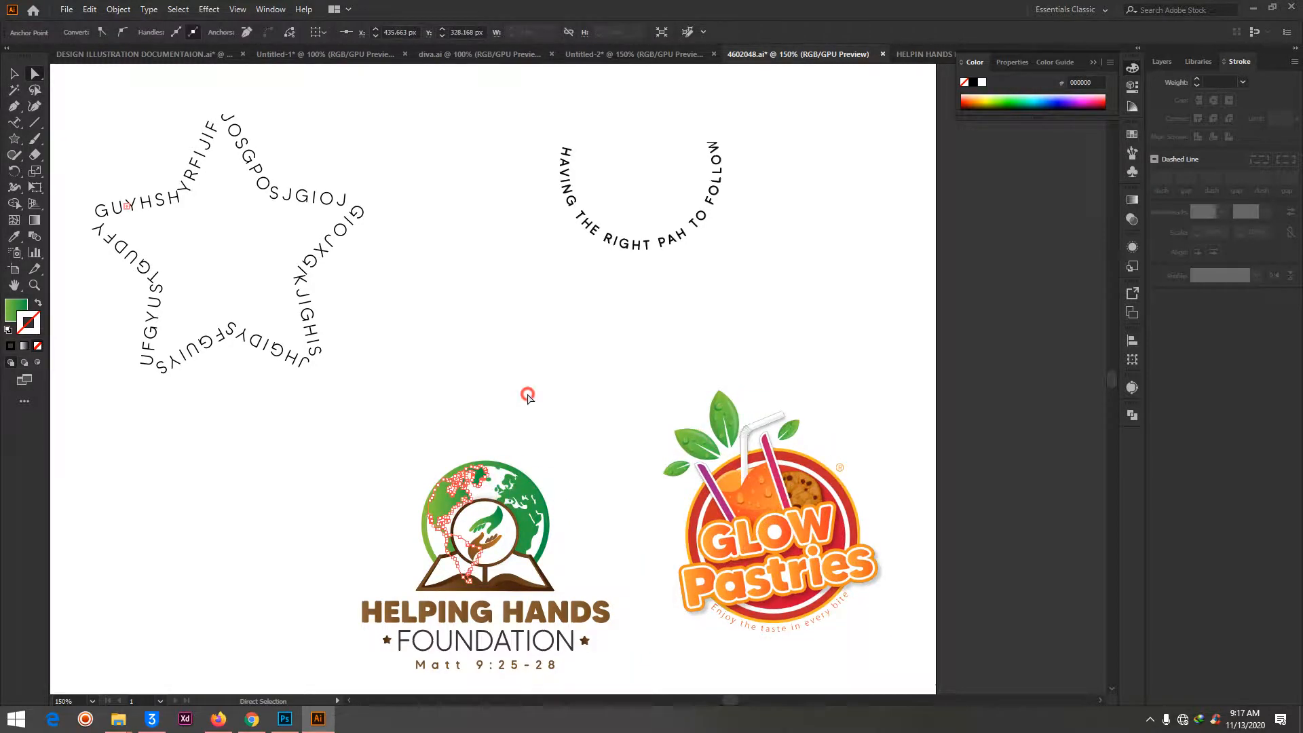
left_click_drag(771, 510, 757, 556)
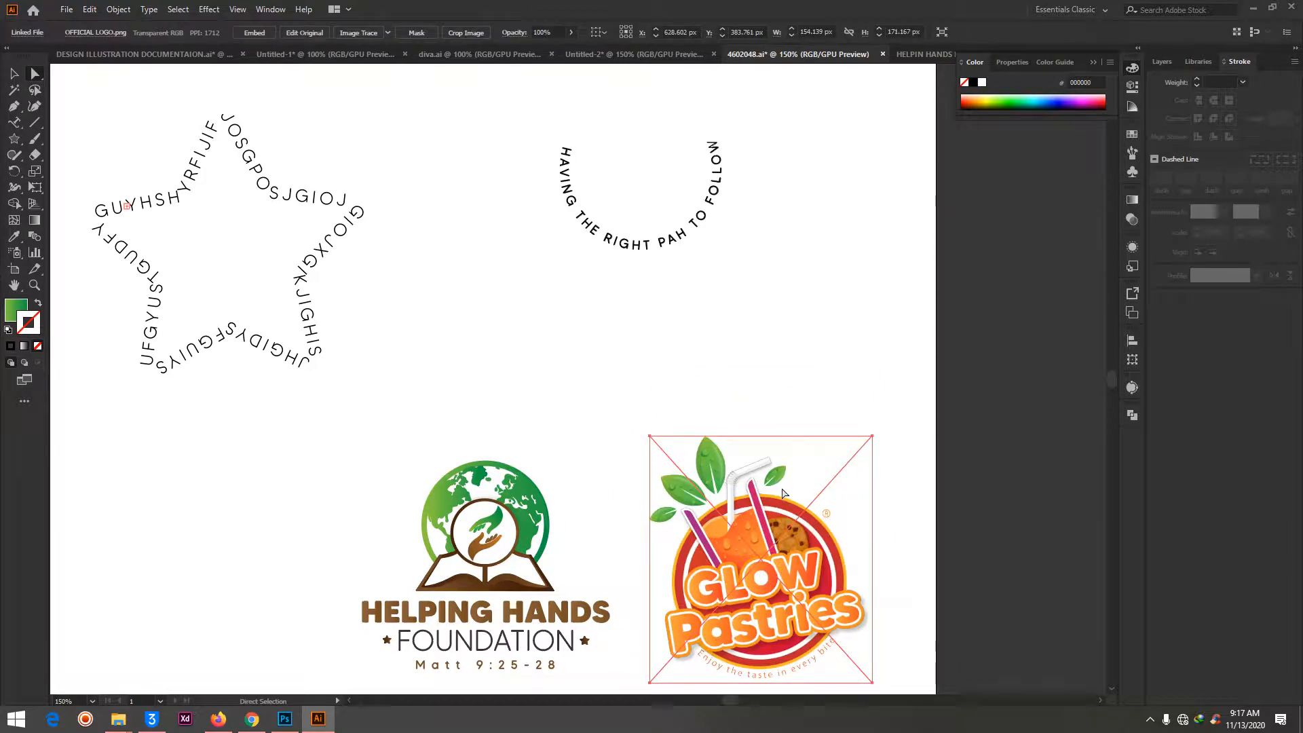